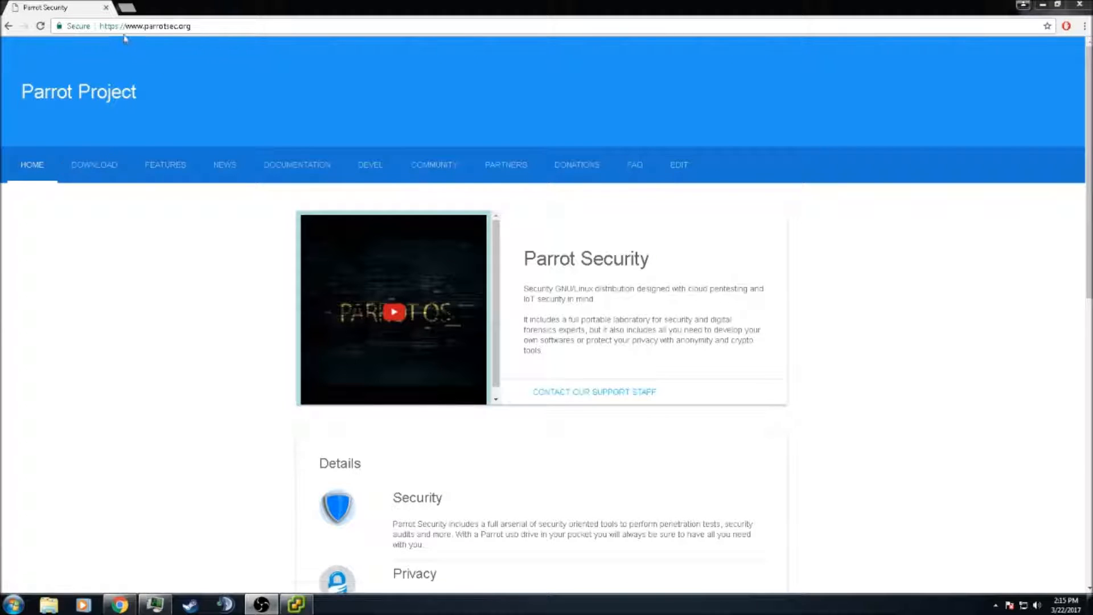
Go to the Parrot download page from the DOWNLOAD link on parrotsec.org
left_click(98, 169)
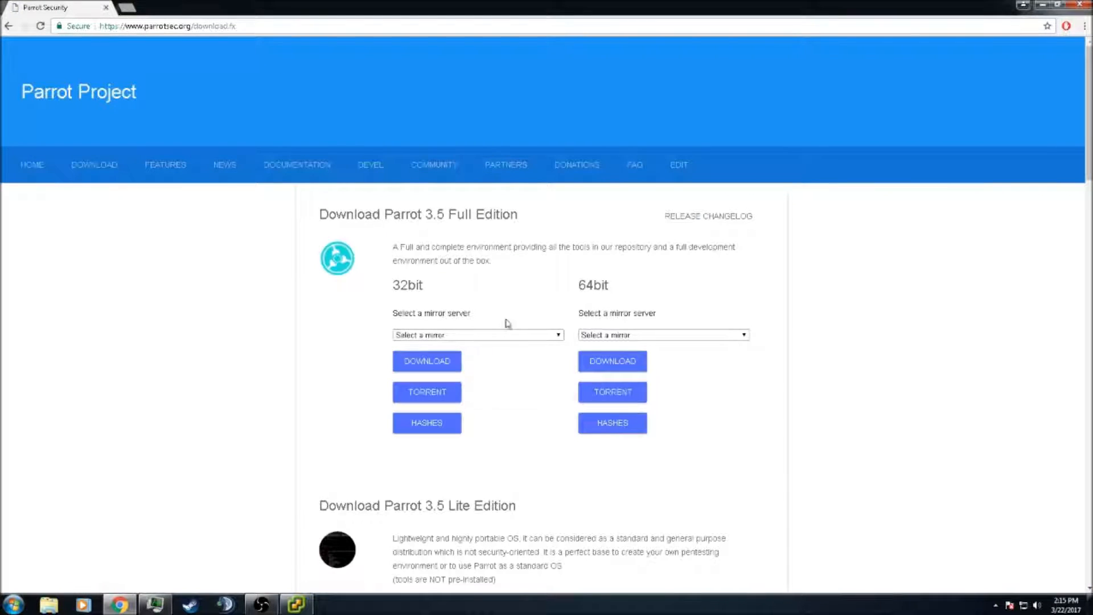
Read the Full Edition description and the note that tools are not pre-installed
left_click_drag(393, 247, 559, 251)
left_click(529, 270)
scroll(609, 490, "down", 3)
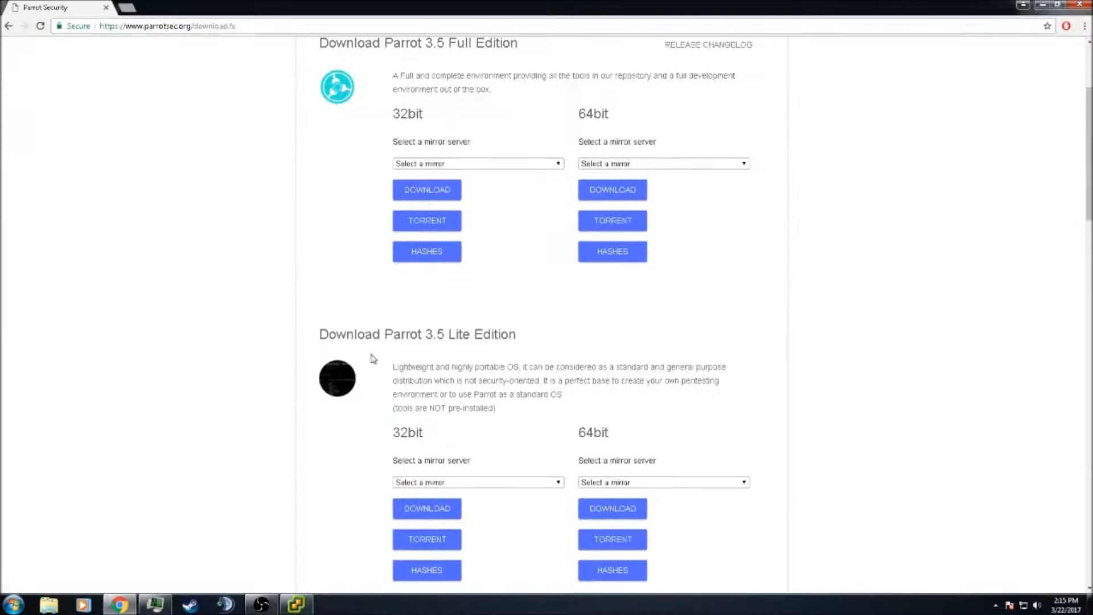
left_click_drag(393, 409, 515, 415)
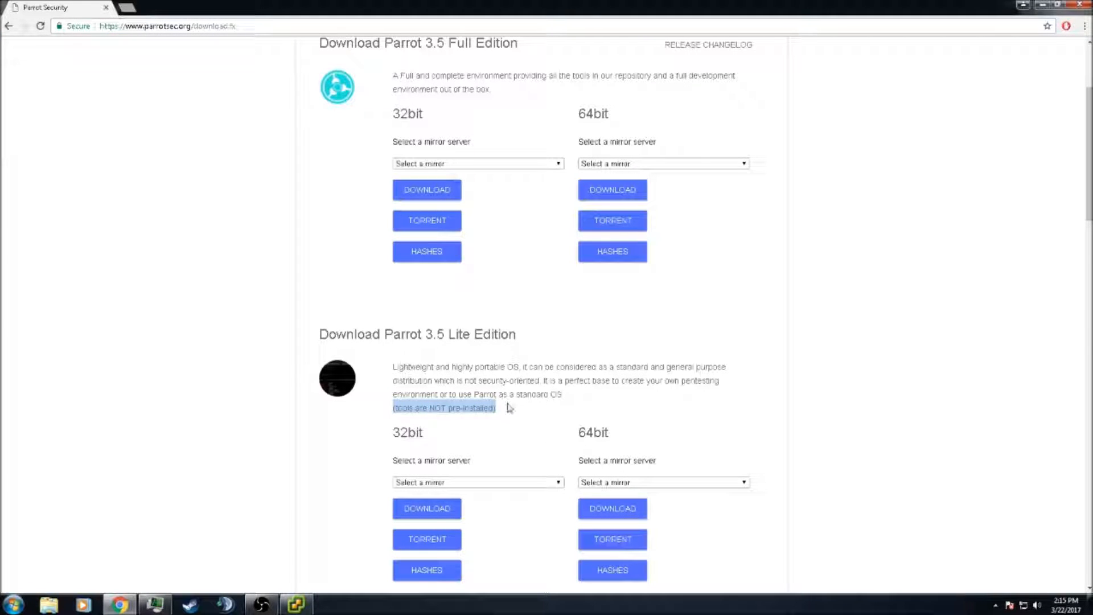
left_click(506, 411)
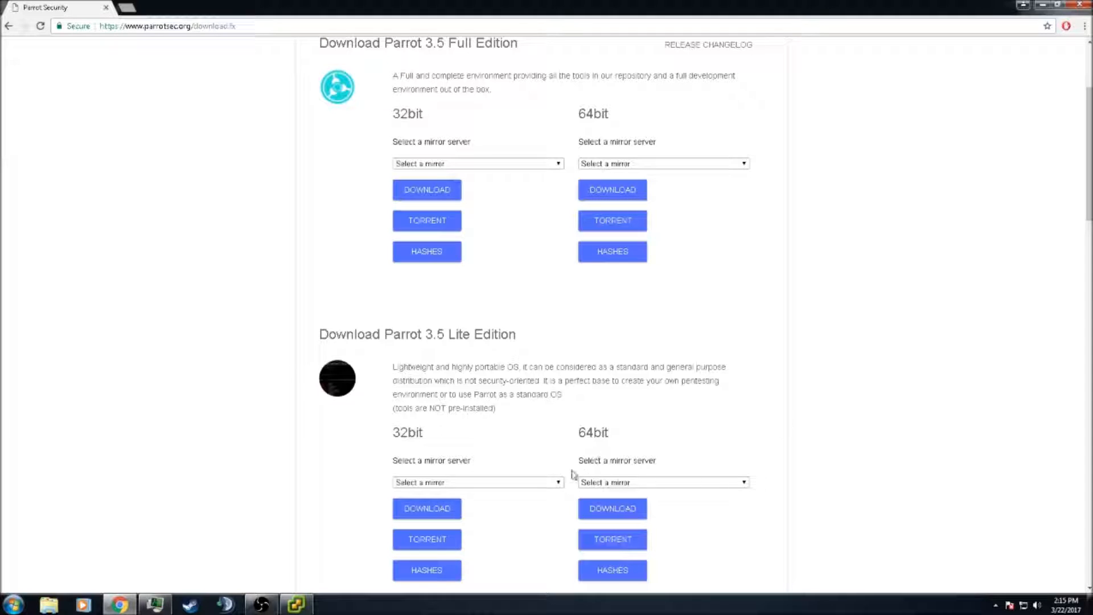
scroll(547, 436, "up", 3)
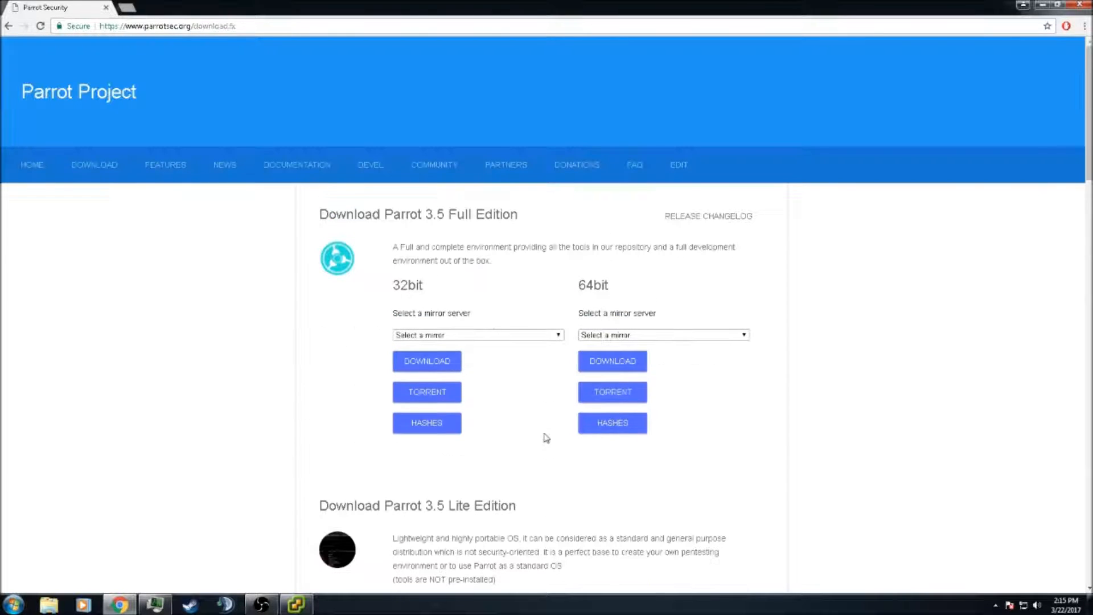
Select the USA - New York - Clarkson (1 Gbps) mirror for the 32bit Full Edition
left_click(466, 336)
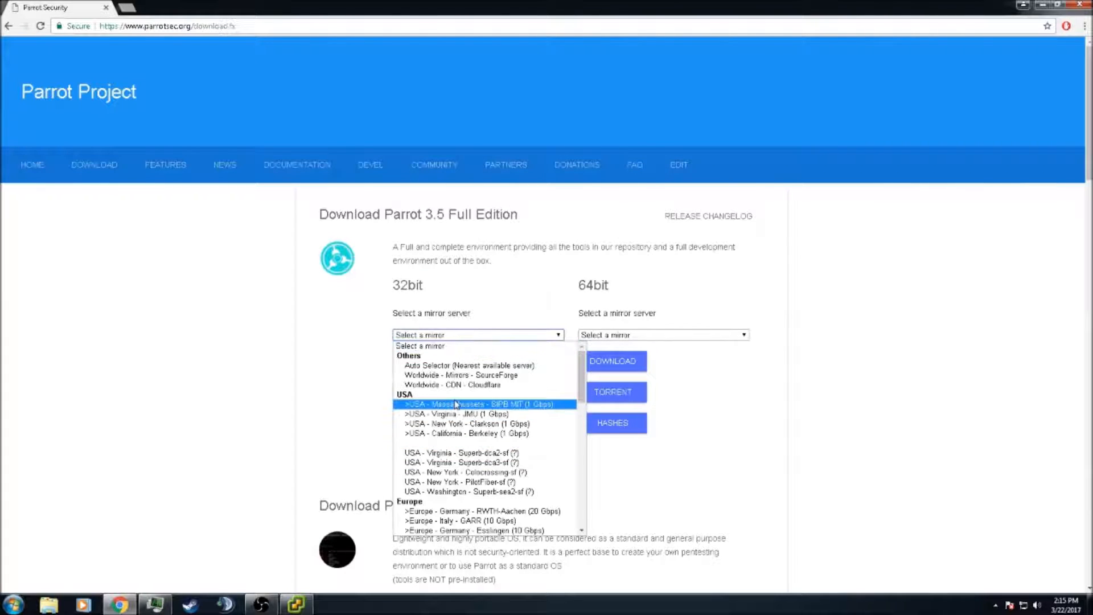
left_click(451, 425)
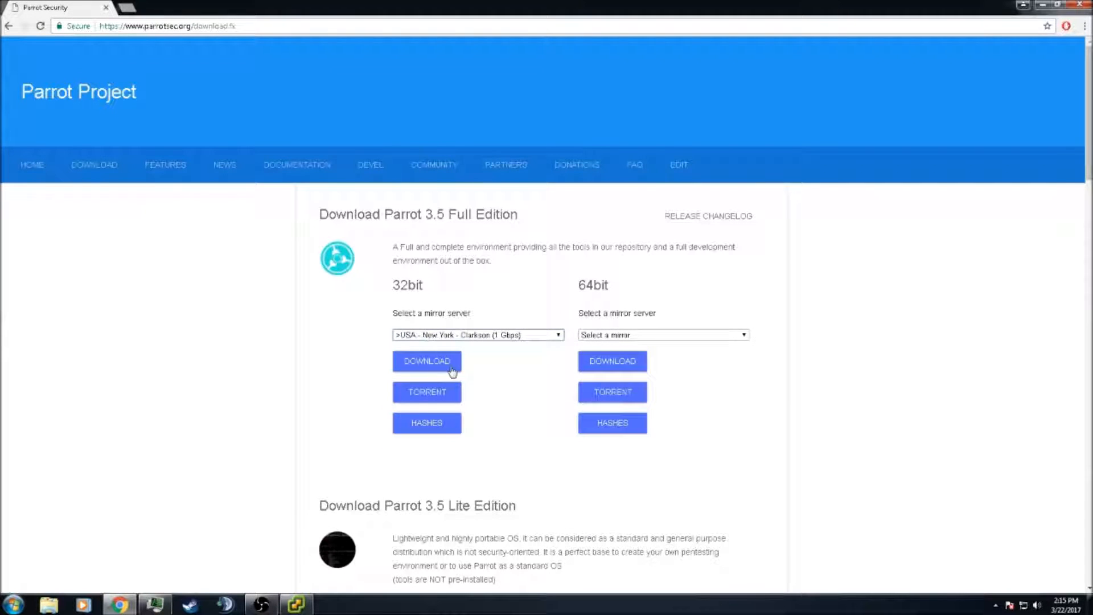
left_click_drag(320, 214, 550, 218)
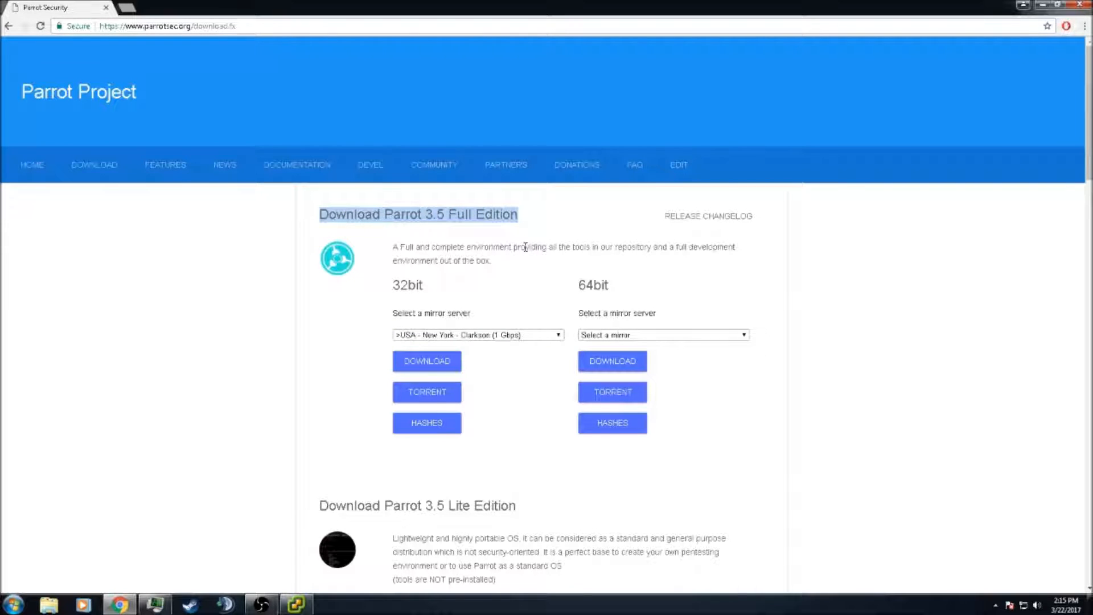
left_click(550, 275)
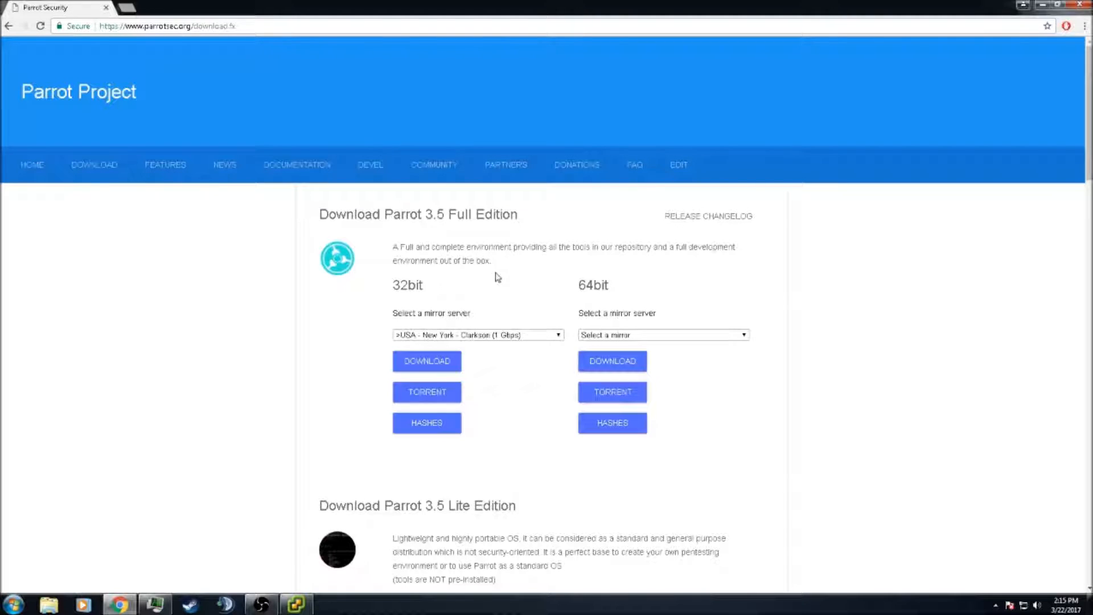
Close Chrome and bring the vSphere Client window back up
left_click(1078, 5)
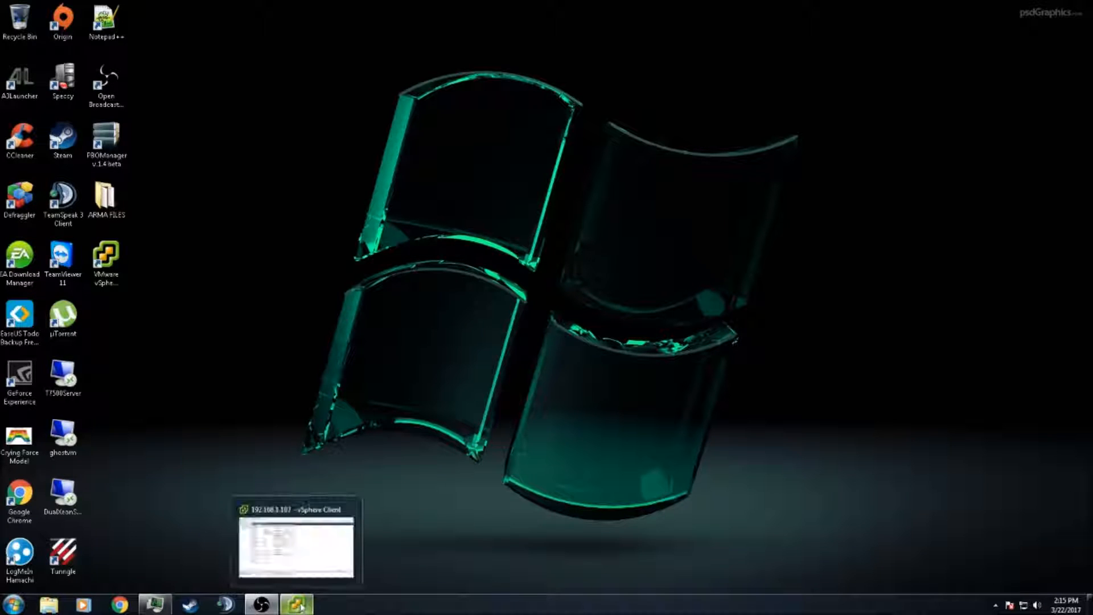
left_click(121, 272)
left_click(313, 605)
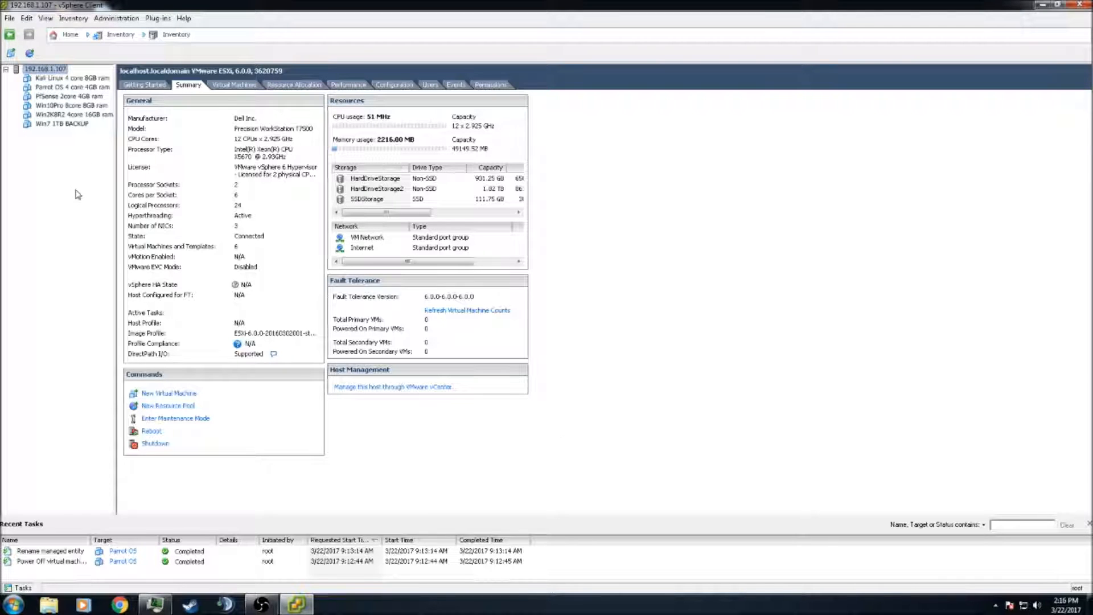
Check Kali, Parrot OS, PfSense, Win10Pro, Win2K8R2 and Win7 VMs, then host 192.168.1.107's summary
left_click(54, 78)
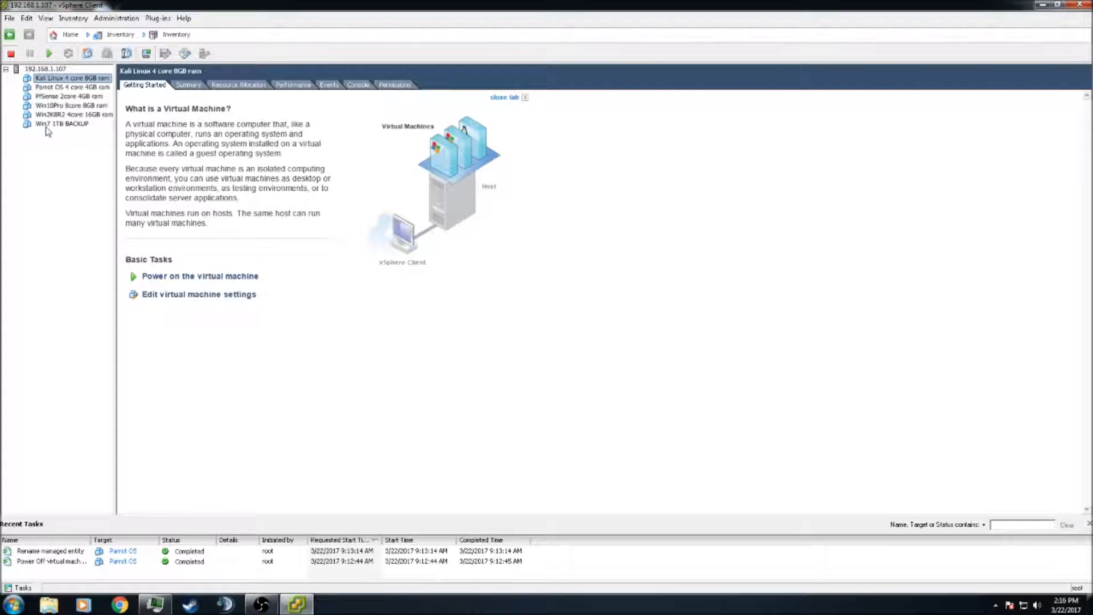
left_click(71, 89)
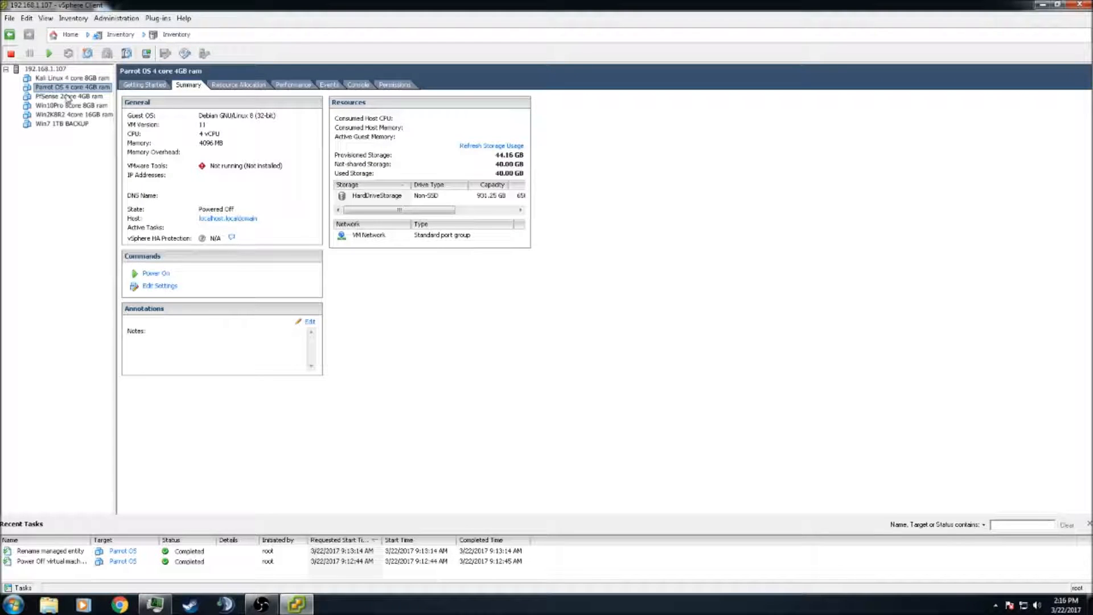
left_click(59, 96)
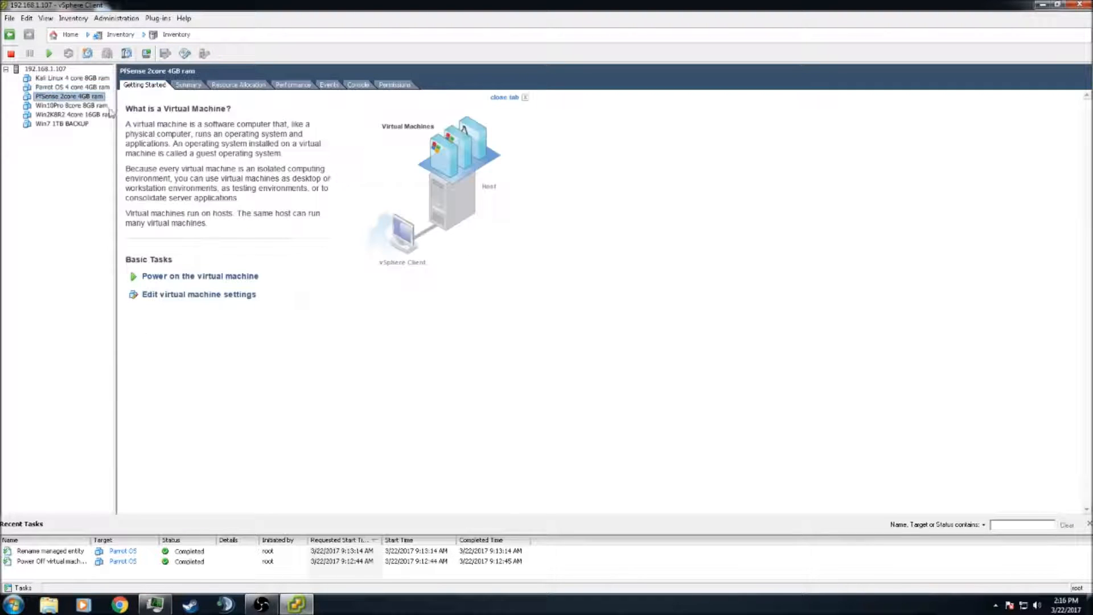
left_click(68, 107)
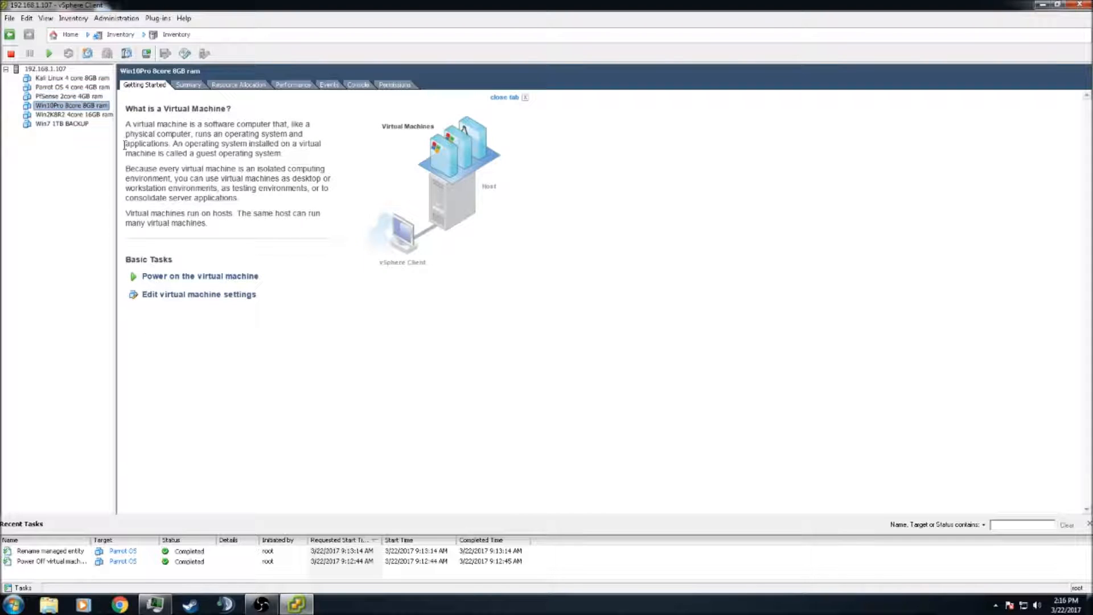
left_click(67, 115)
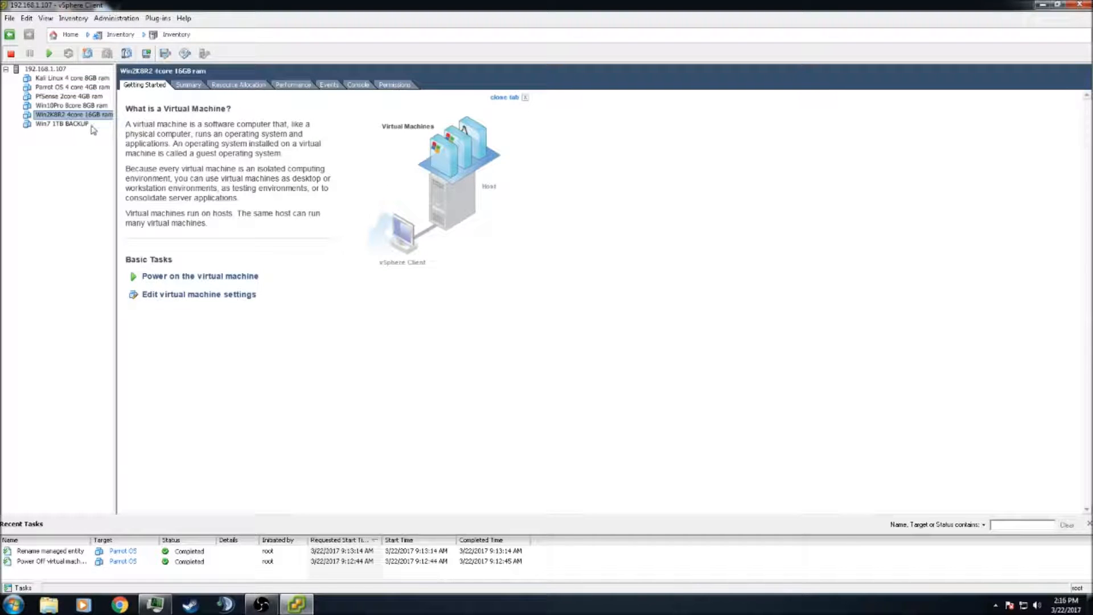
left_click(68, 126)
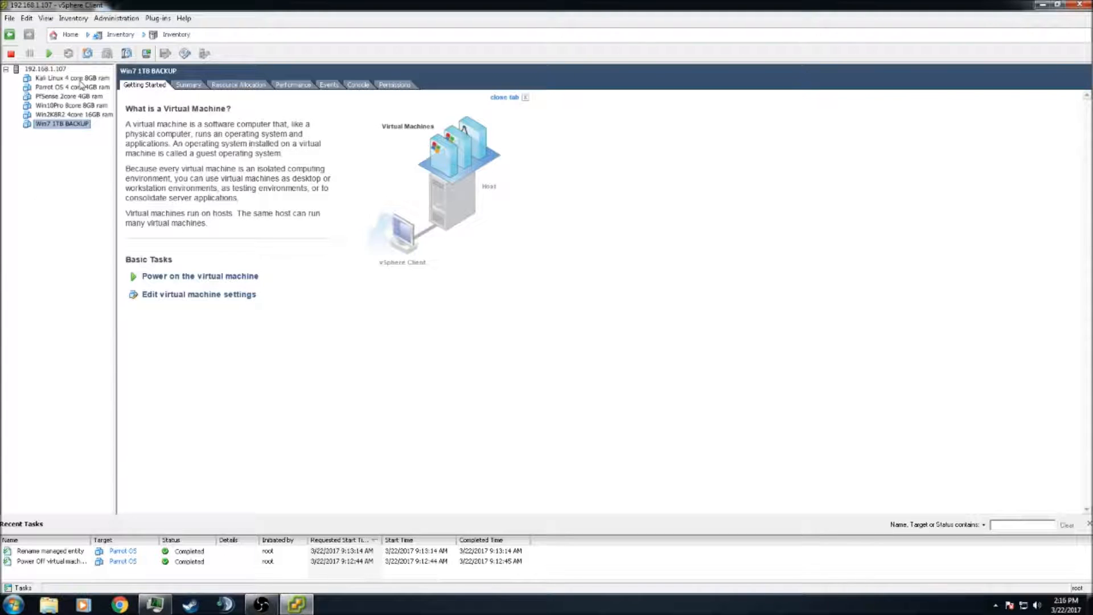
left_click(56, 70)
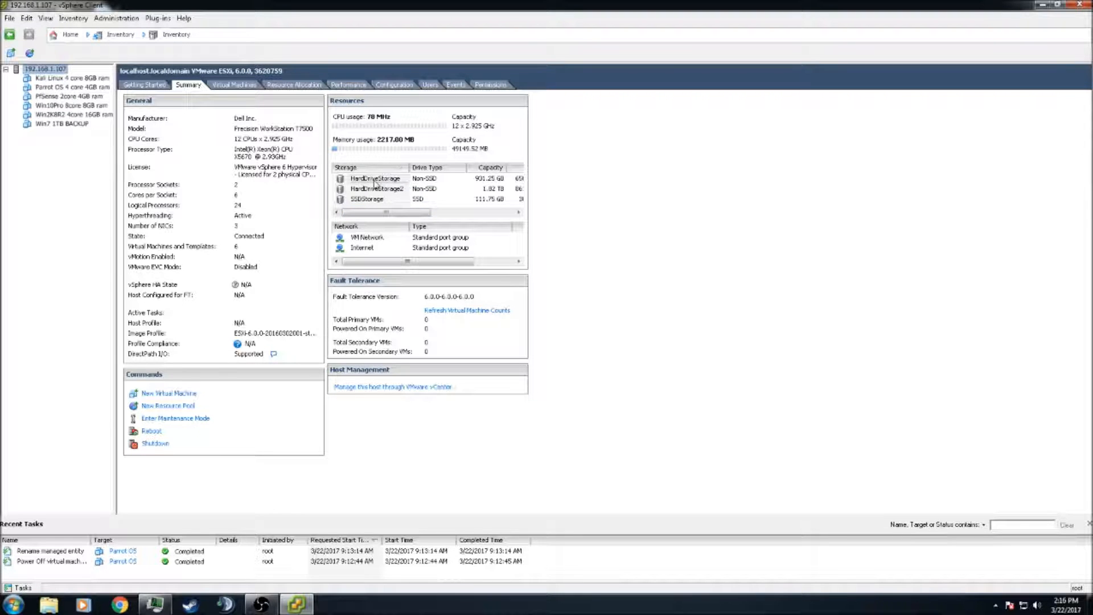
Browse HardDriveStorage's ISOLibrary folder and select Parrot-full-3.5_i386.iso
left_click(376, 182)
right_click(376, 183)
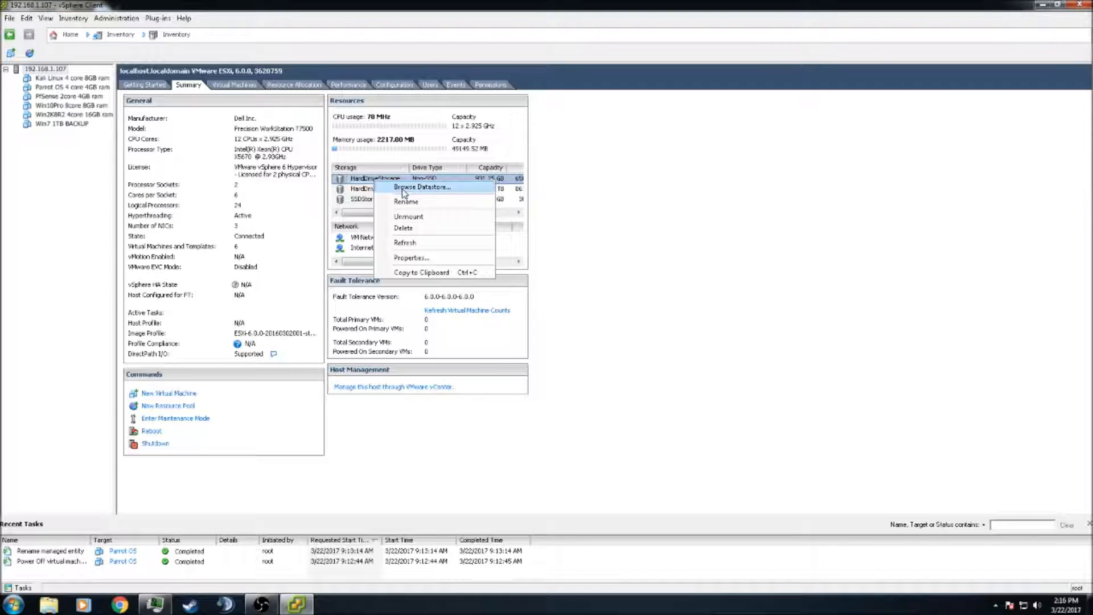
left_click(403, 188)
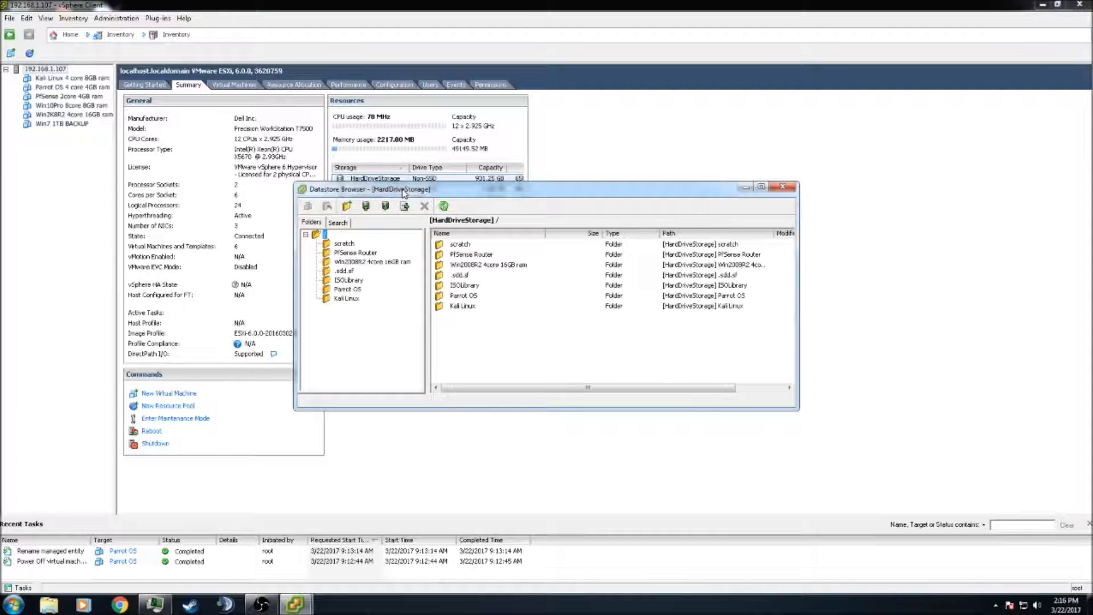
left_click(347, 280)
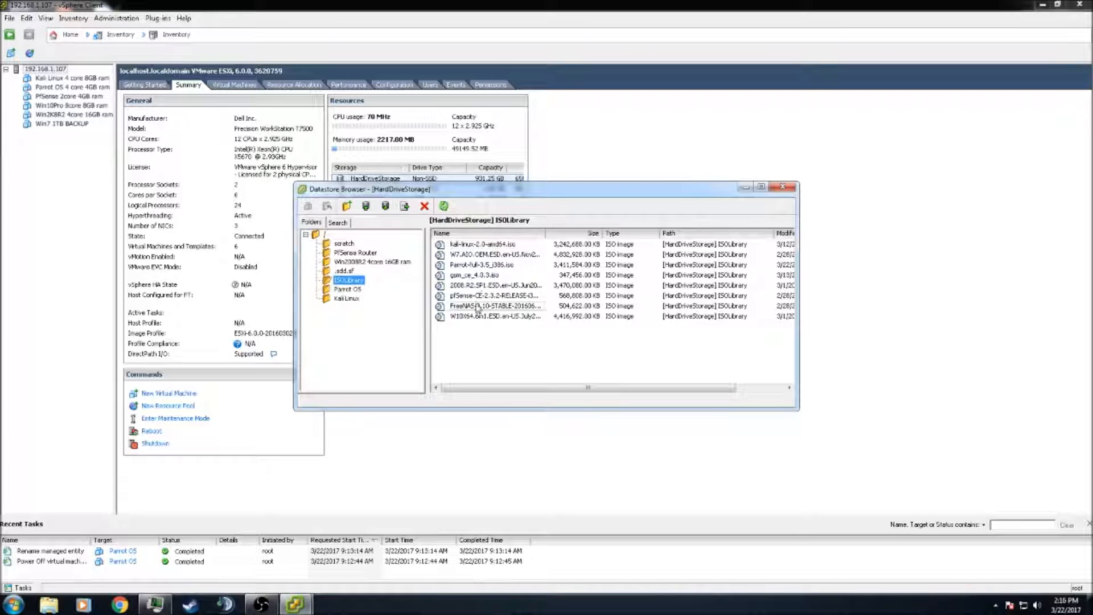
left_click(473, 265)
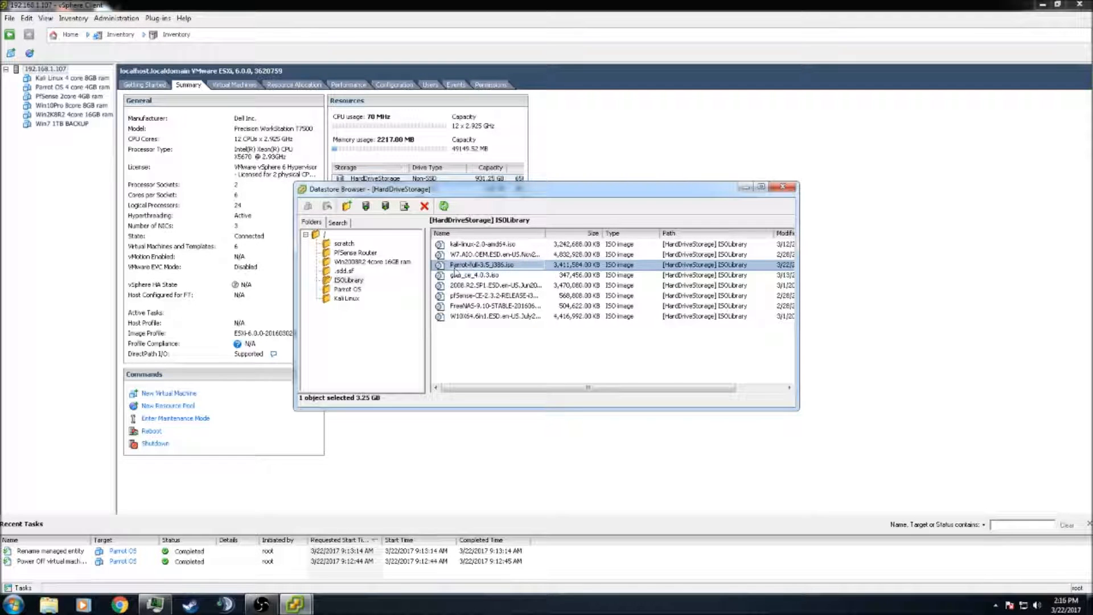
Open the upload dialog, then close it and the Datastore Browser
left_click(367, 207)
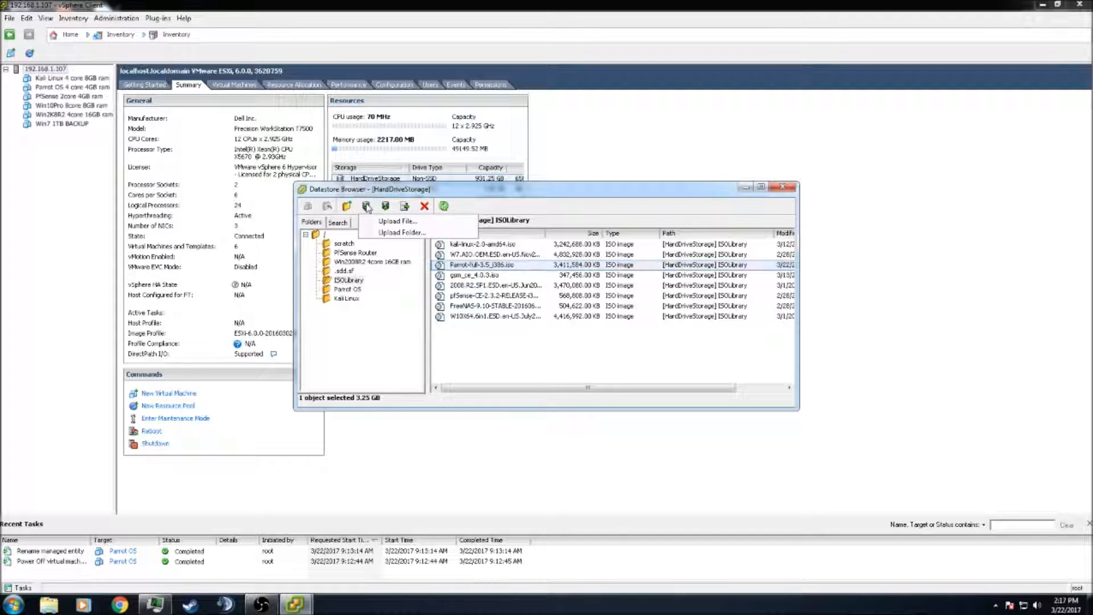
left_click(387, 221)
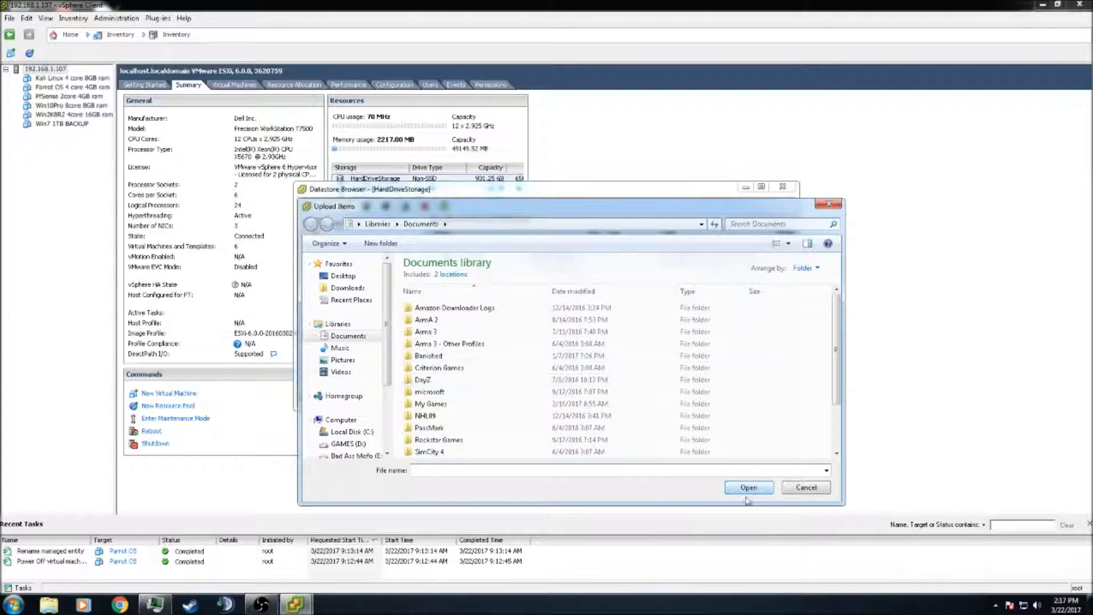
left_click(829, 203)
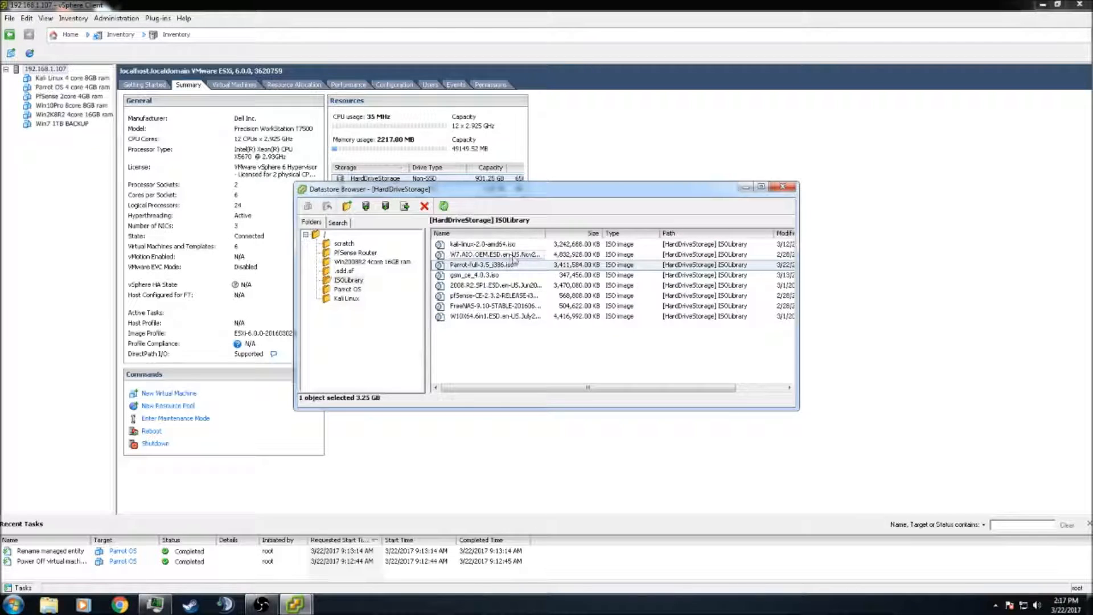
left_click(788, 188)
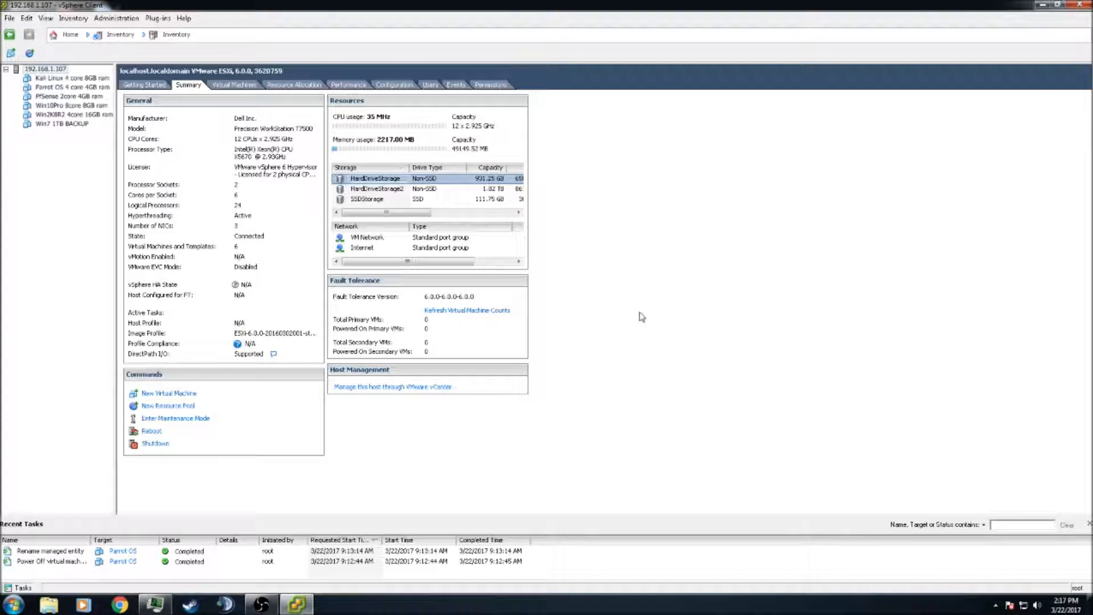
From the host's summary, start a new virtual machine with the Typical configuration
left_click(43, 88)
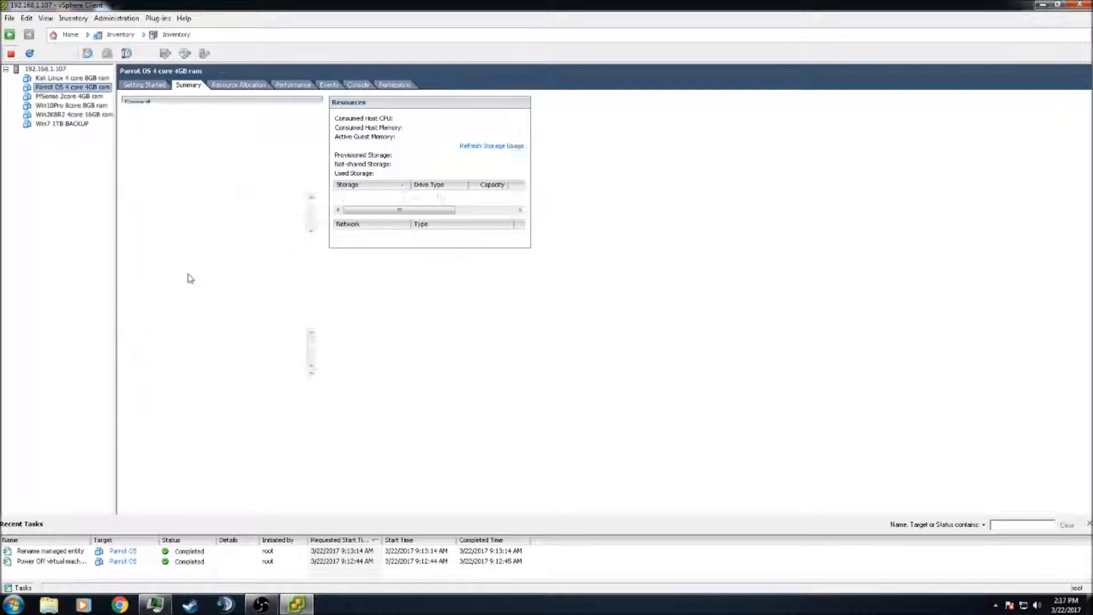
left_click(42, 69)
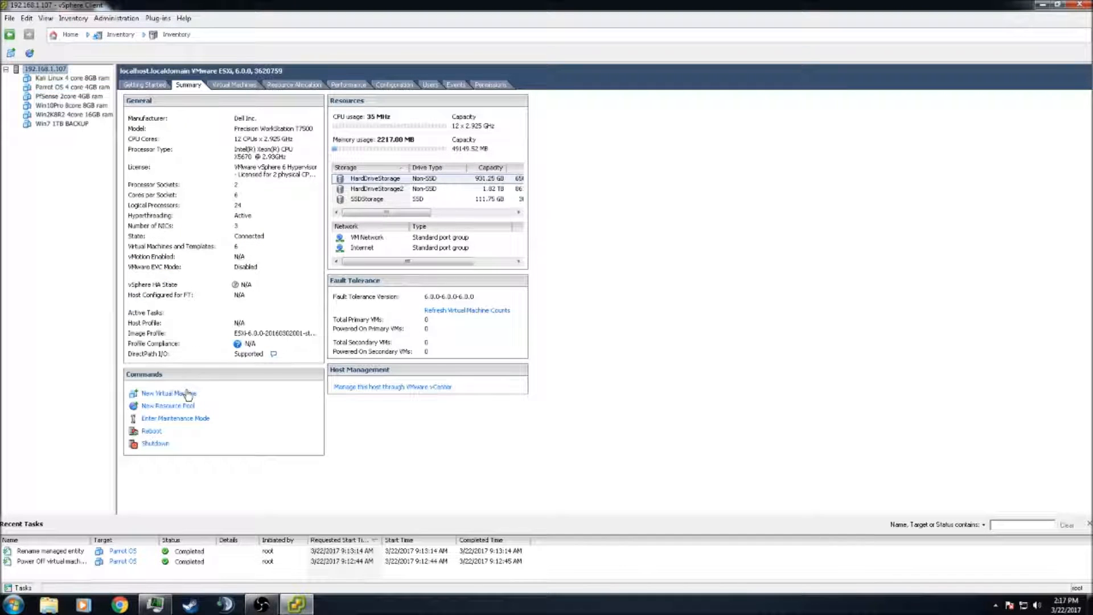
left_click(168, 394)
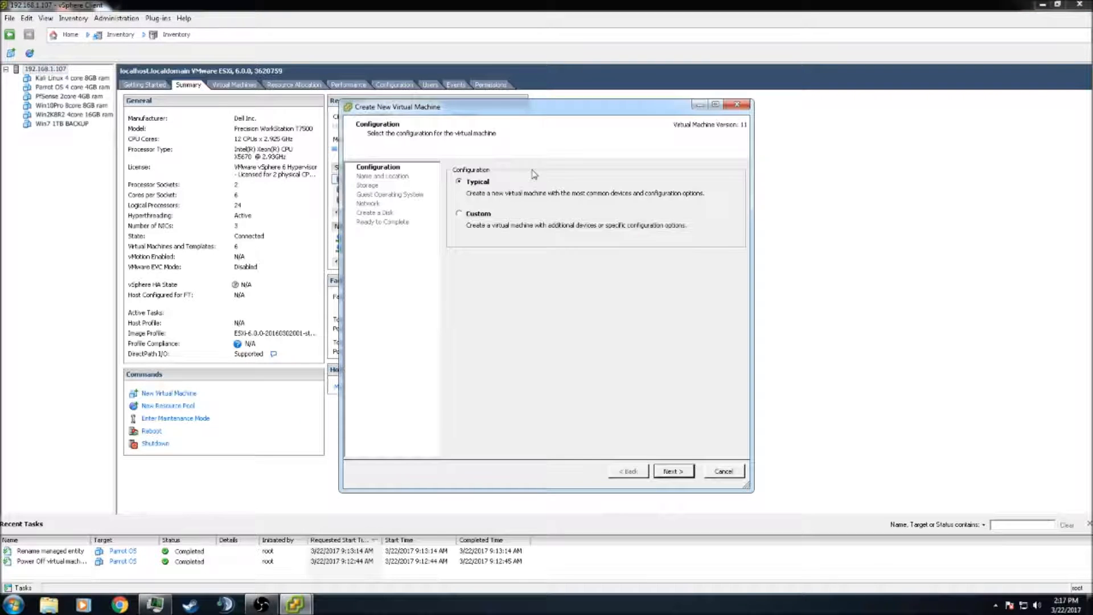
left_click(668, 476)
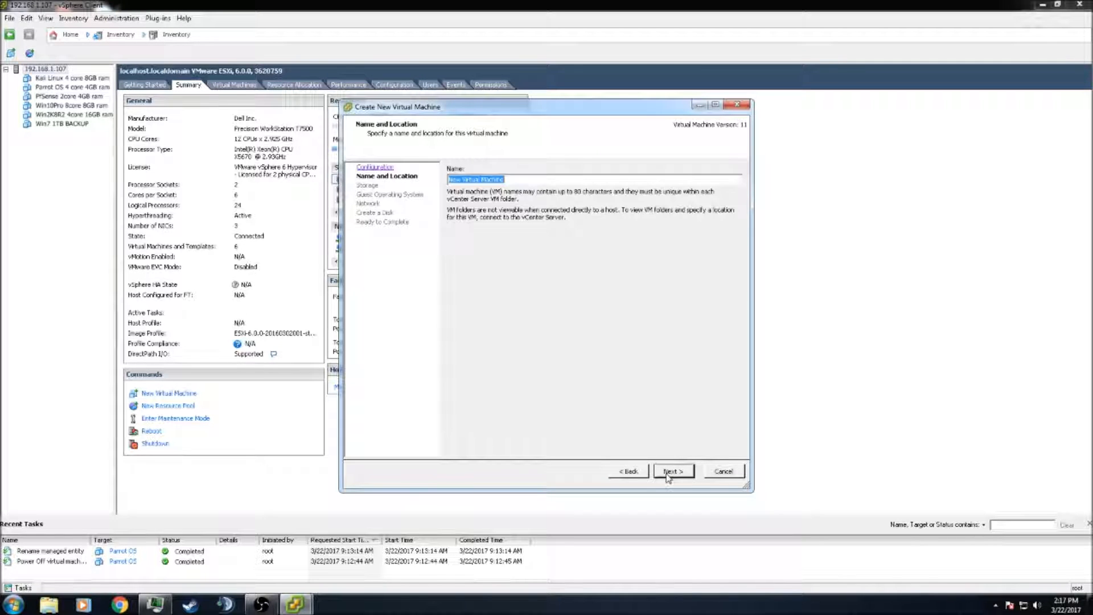
Name the VM 'Parrot OS YouTube Test' and accept the default datastore
type("Parro")
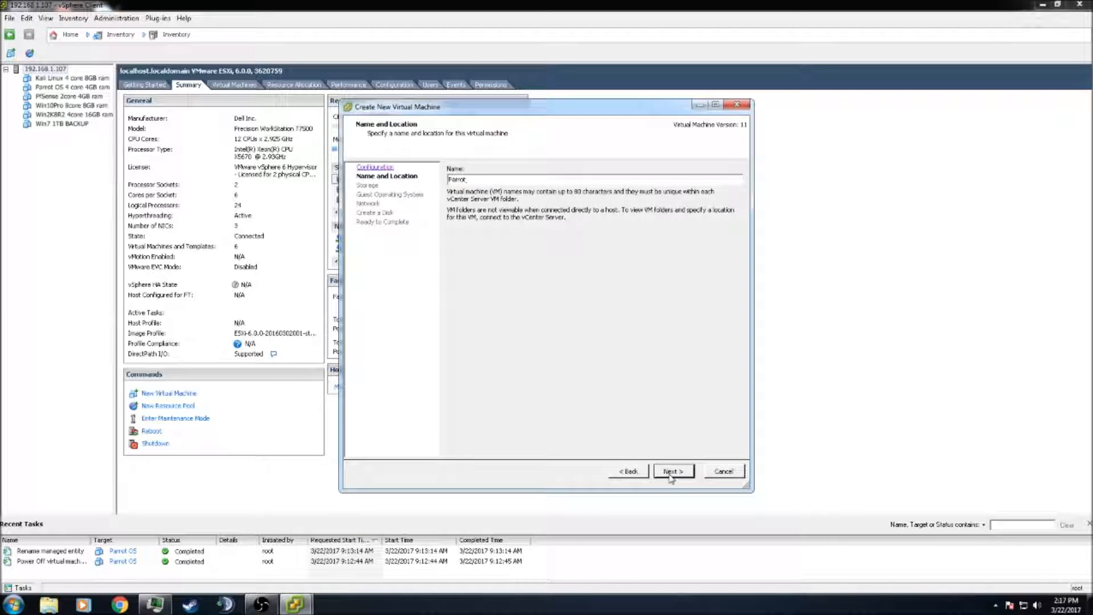
type("To")
key("BackSpace")
key("BackSpace")
type("YourTube Test")
left_click(674, 472)
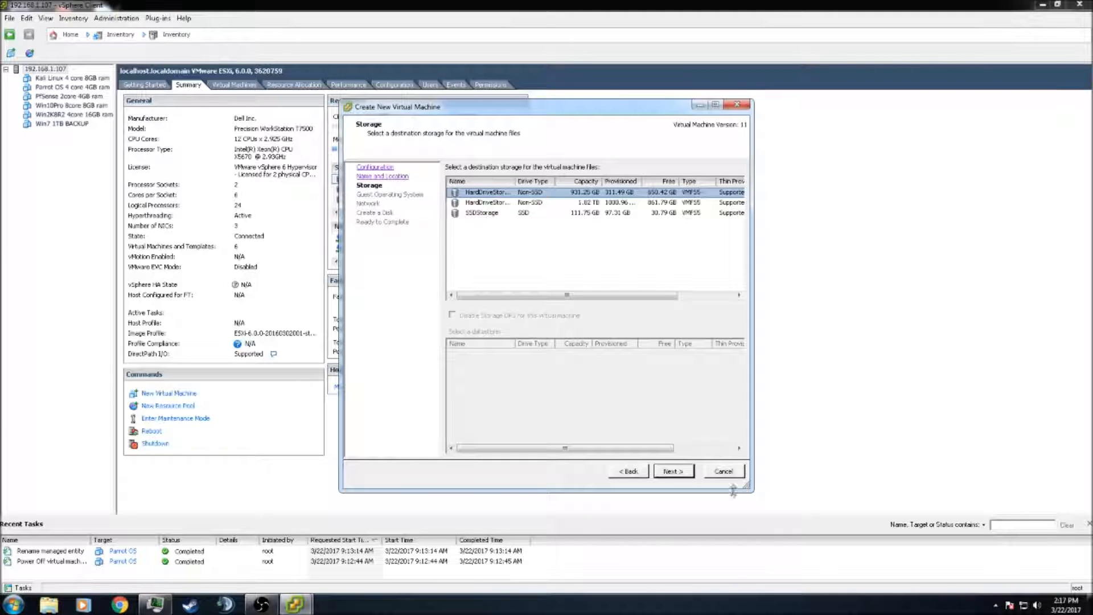
left_click(667, 473)
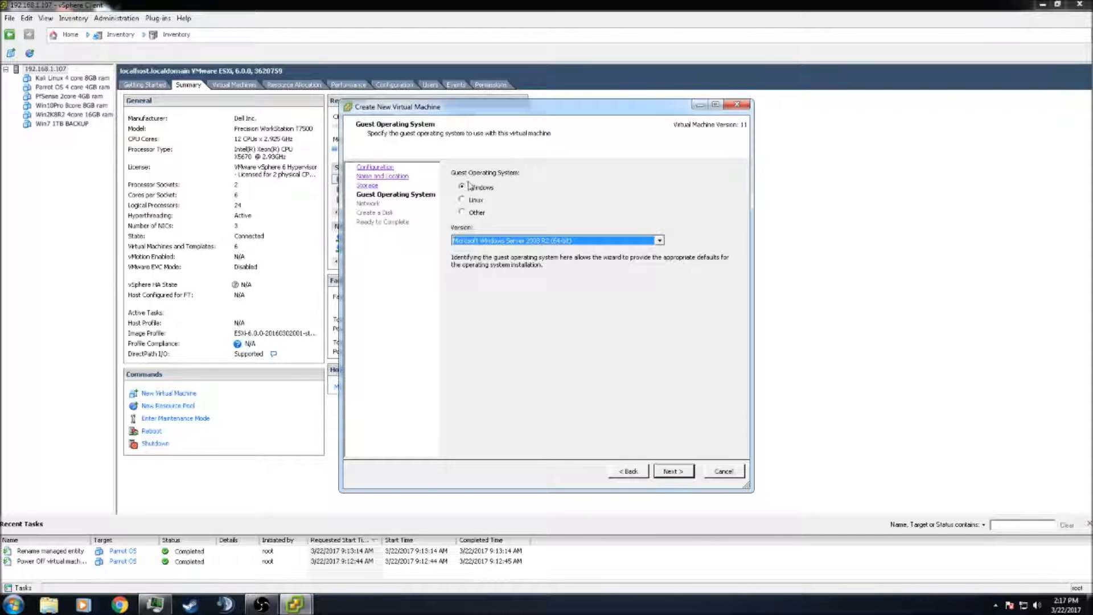
Set the guest OS to Linux, Debian GNU/Linux 8 (32-bit)
left_click(461, 200)
left_click(499, 242)
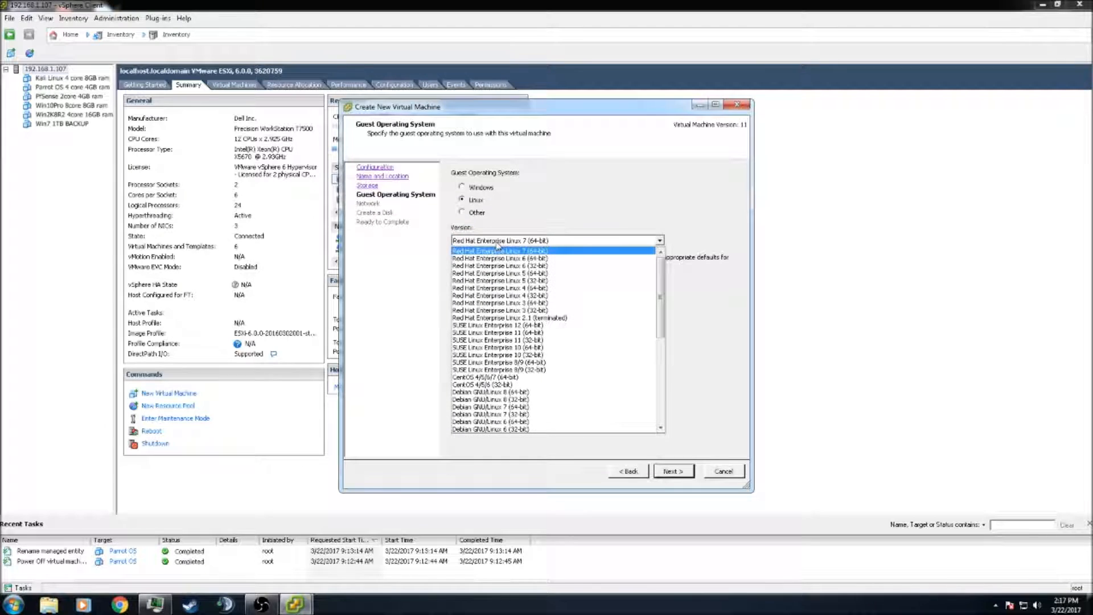
left_click(503, 399)
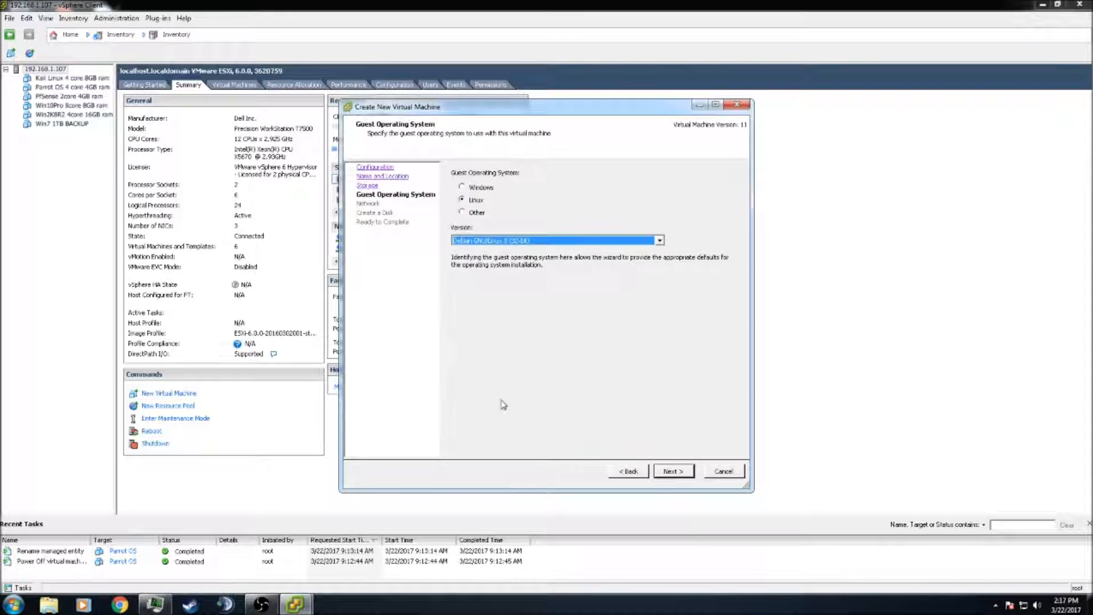
left_click(675, 473)
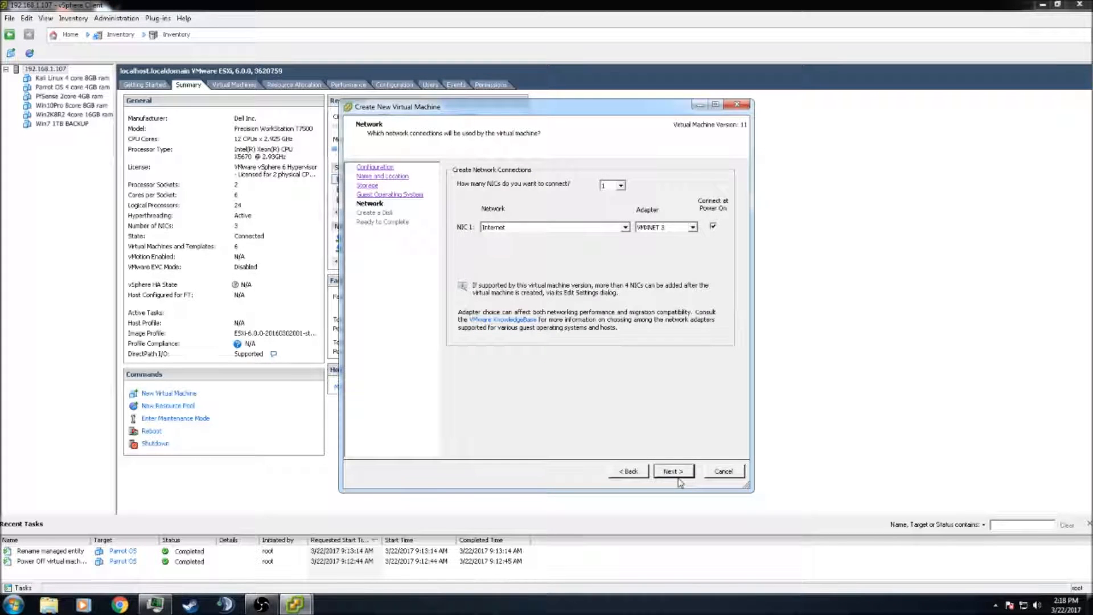
Connect NIC 1 to VM Network
left_click(573, 230)
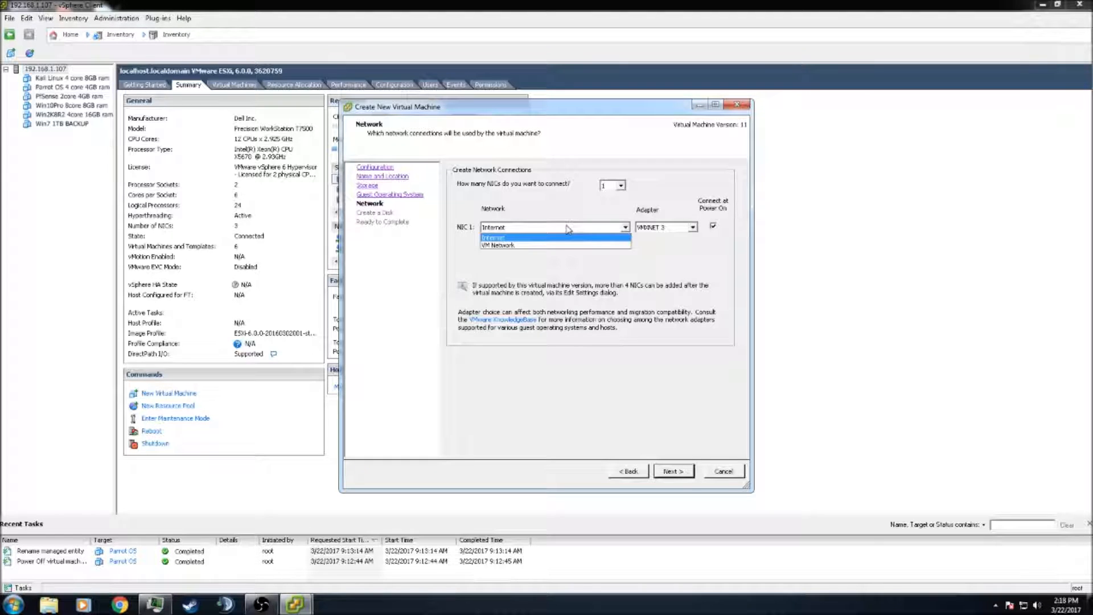
left_click(536, 247)
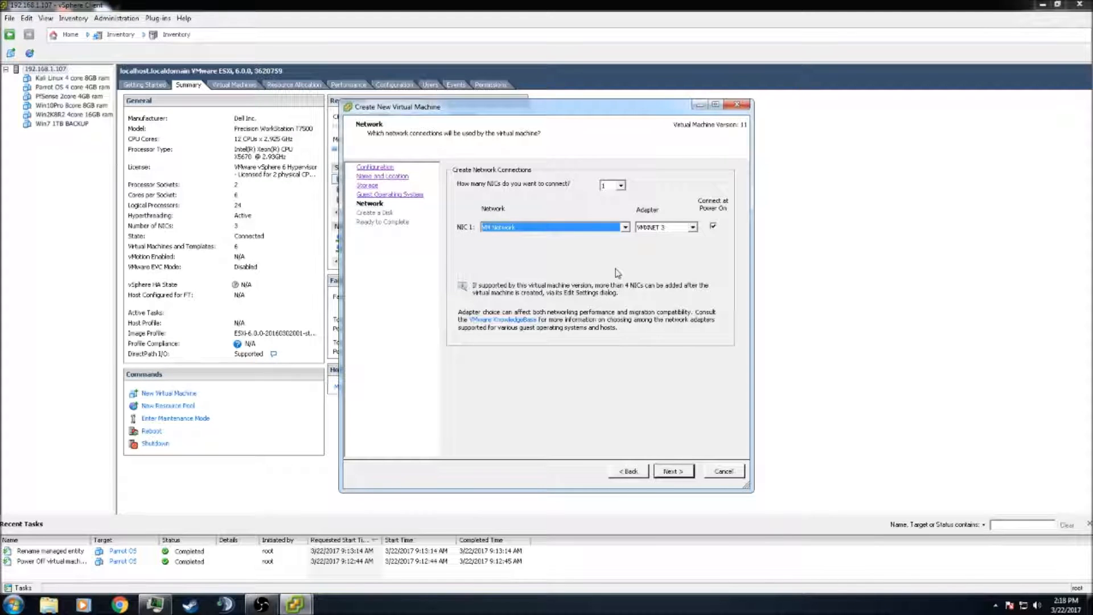
left_click(674, 473)
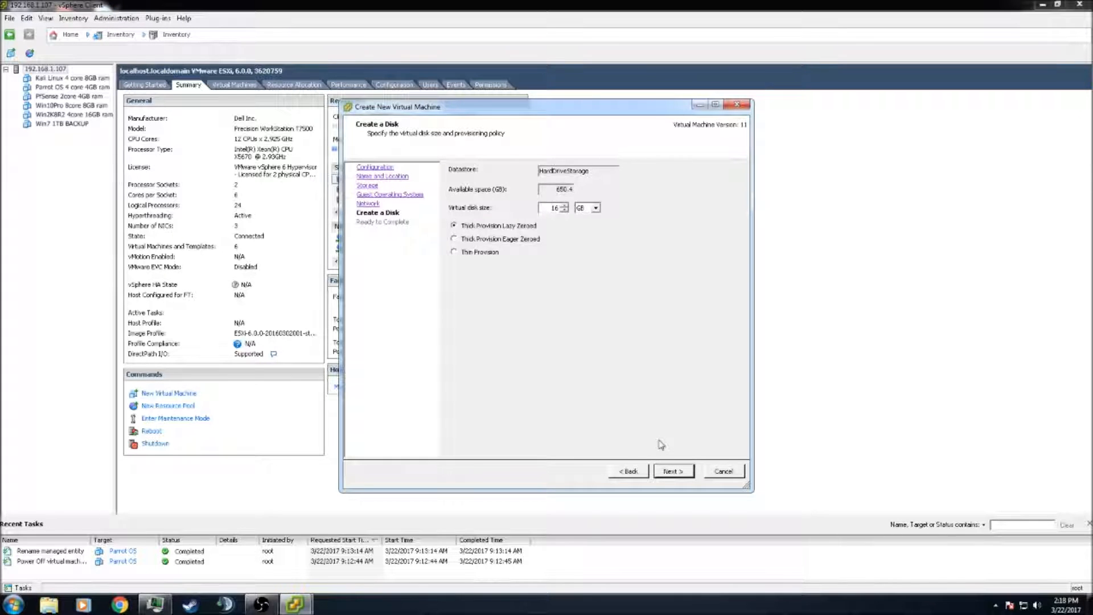
Set the virtual disk size to 40 GB and continue to the Ready to Complete summary
double_click(559, 207)
type("40")
left_click(674, 472)
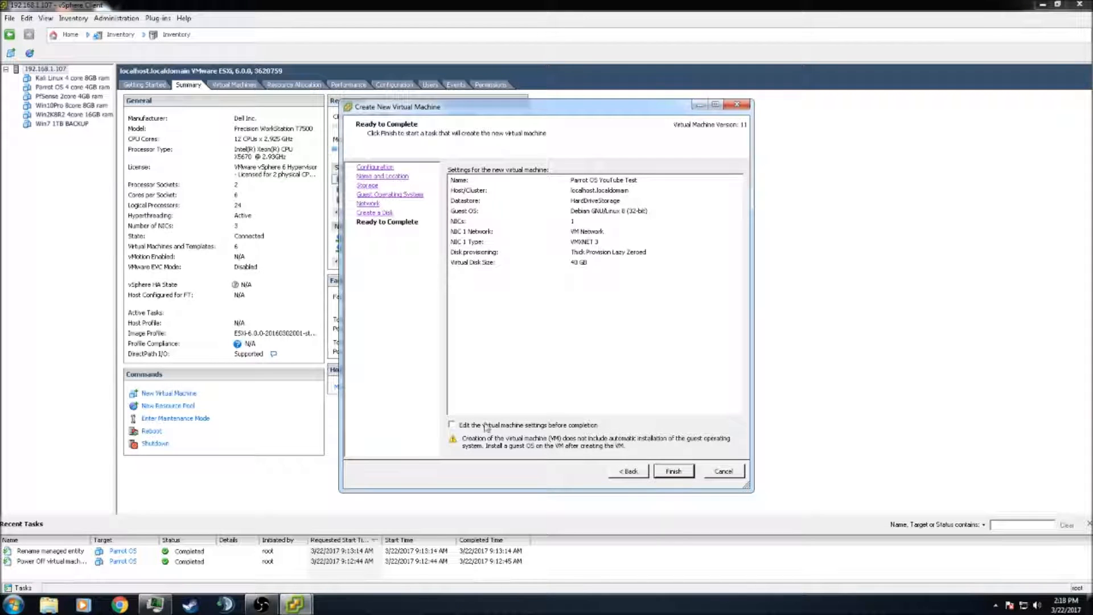
Choose to edit settings before completion and raise memory to 4096 MB
left_click(451, 425)
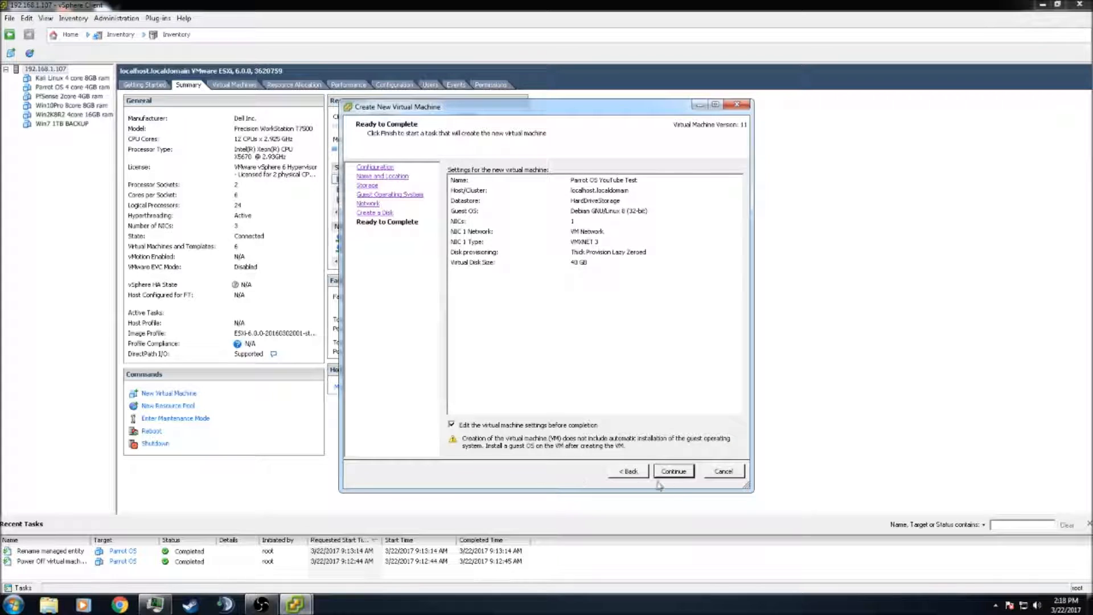
left_click(675, 473)
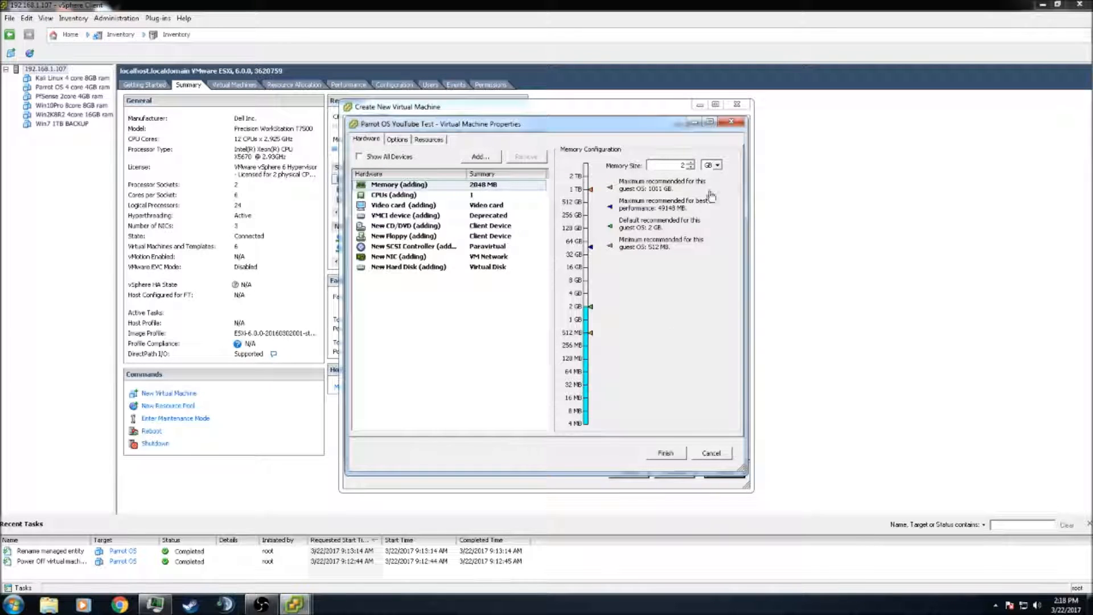
left_click(690, 163)
Set 4 cores per socket, then review the video card, VMCI and new CD/DVD settings
left_click(398, 196)
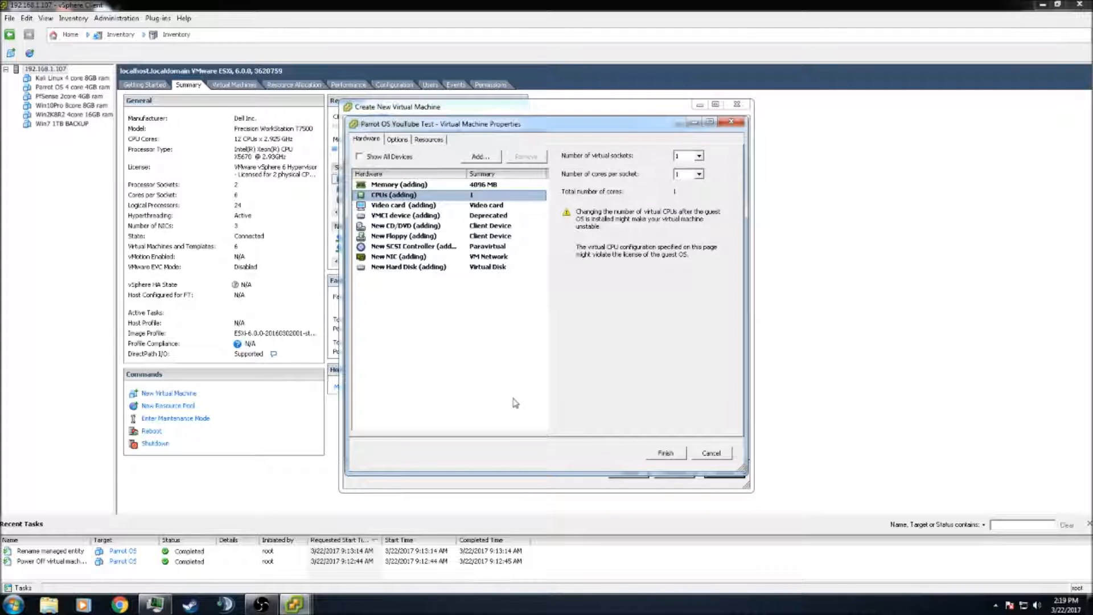
left_click(698, 173)
left_click(684, 209)
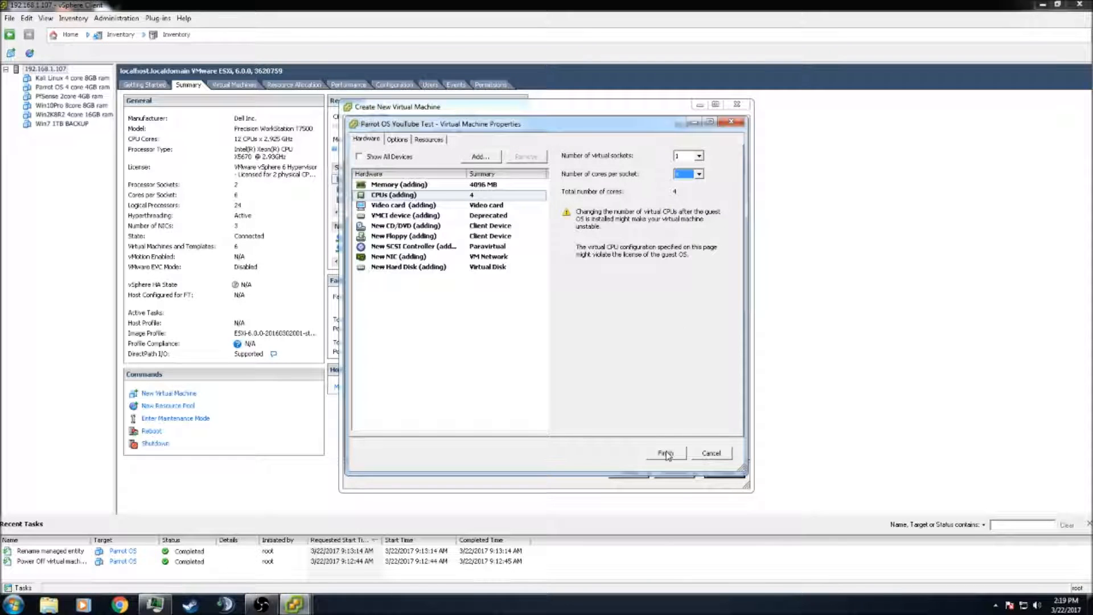
left_click(414, 206)
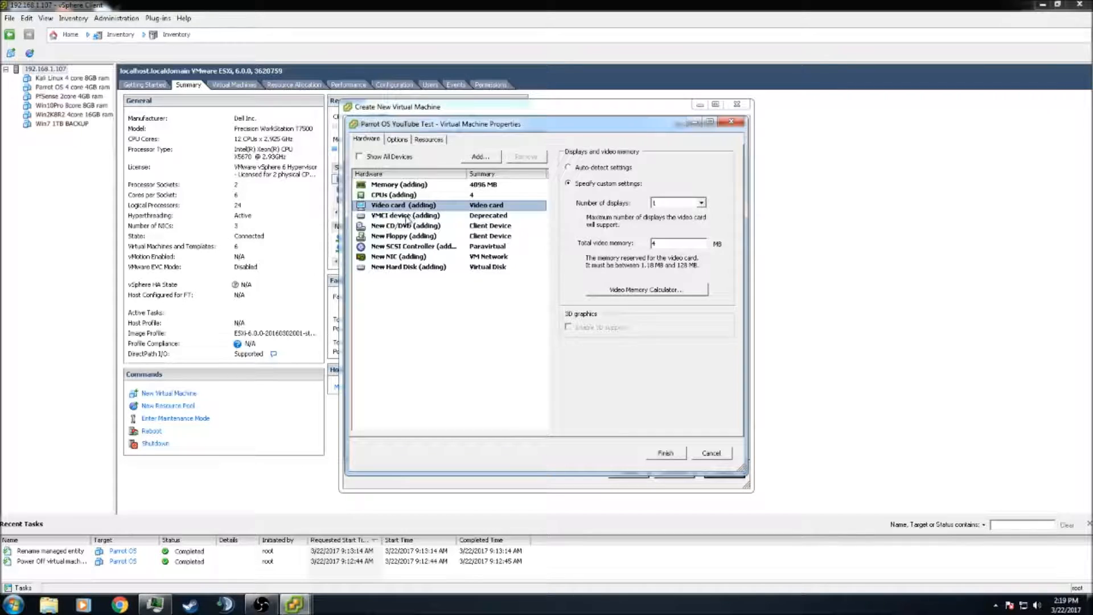
left_click(408, 216)
left_click(405, 228)
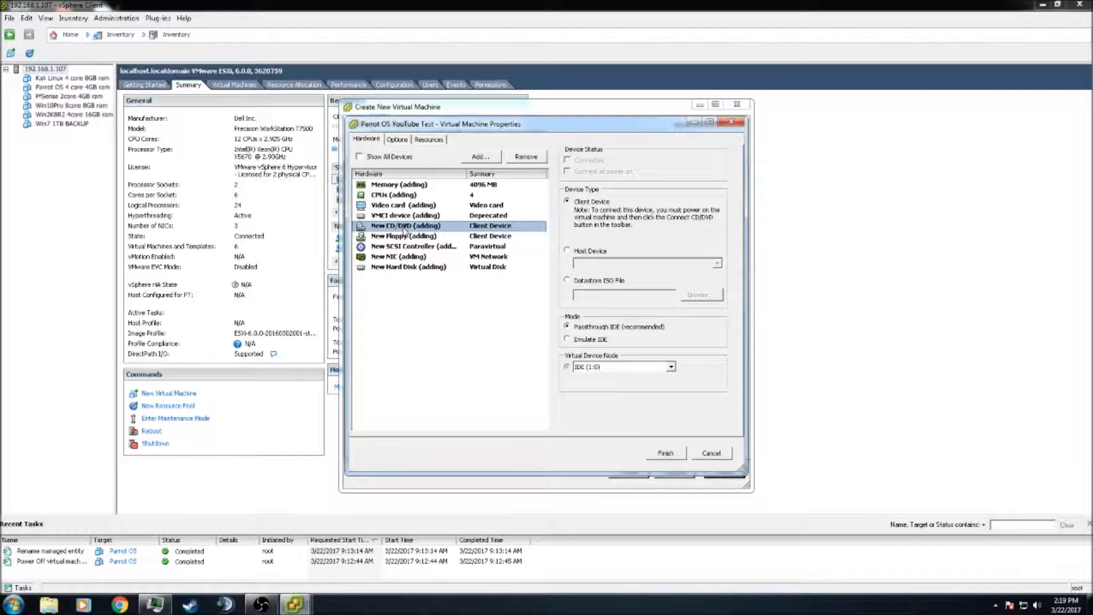
Mount Parrot-full-3.5_i386.iso from HardDriveStorage/ISOLibrary on the CD/DVD drive, connected at power on
left_click(566, 281)
left_click(695, 295)
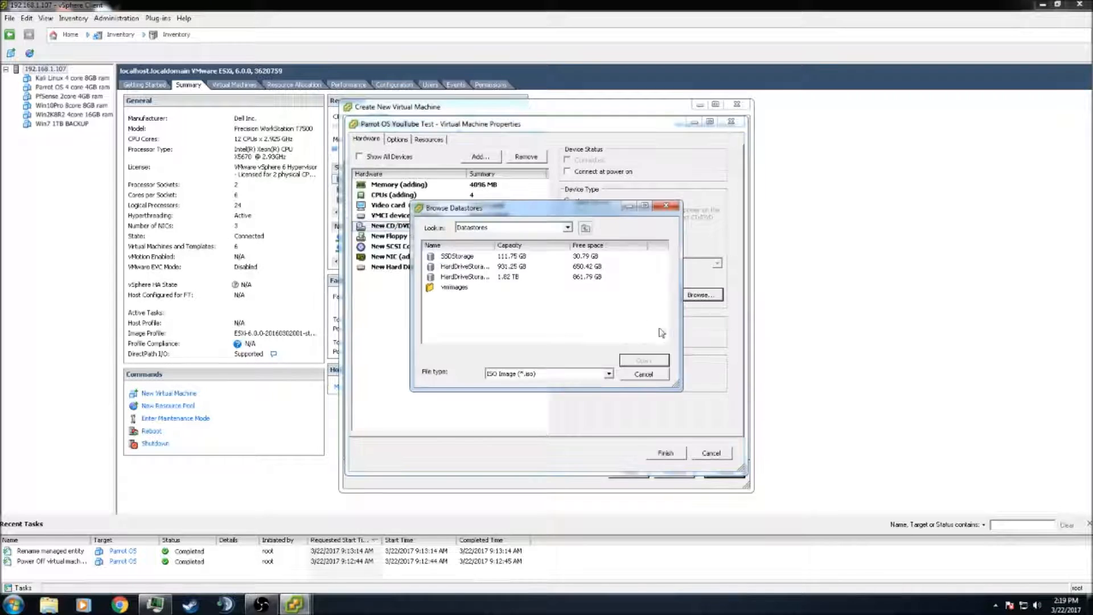
double_click(477, 267)
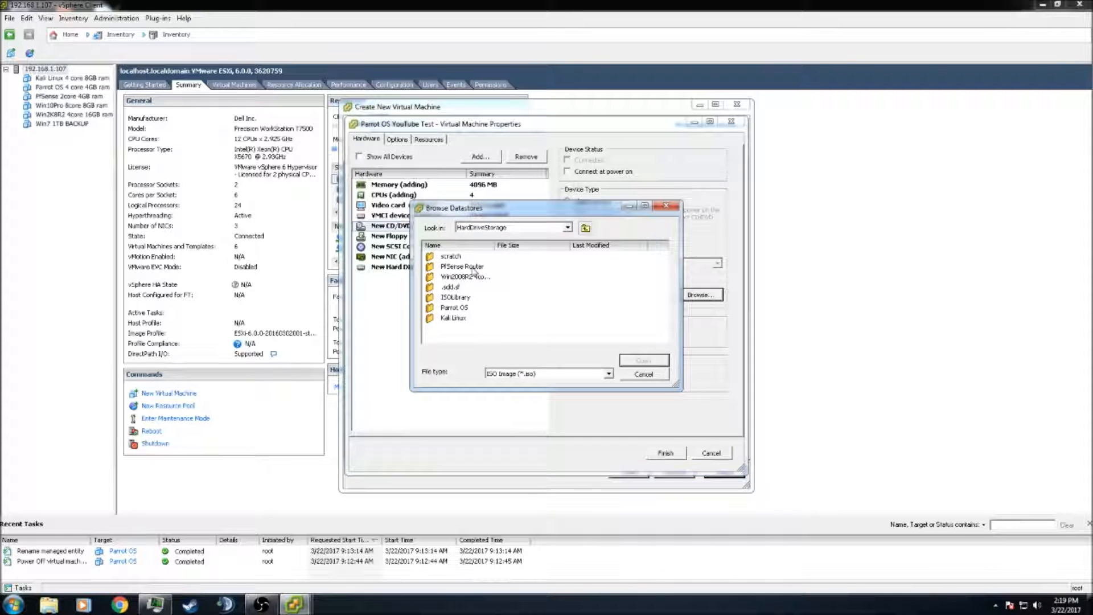
left_click(456, 298)
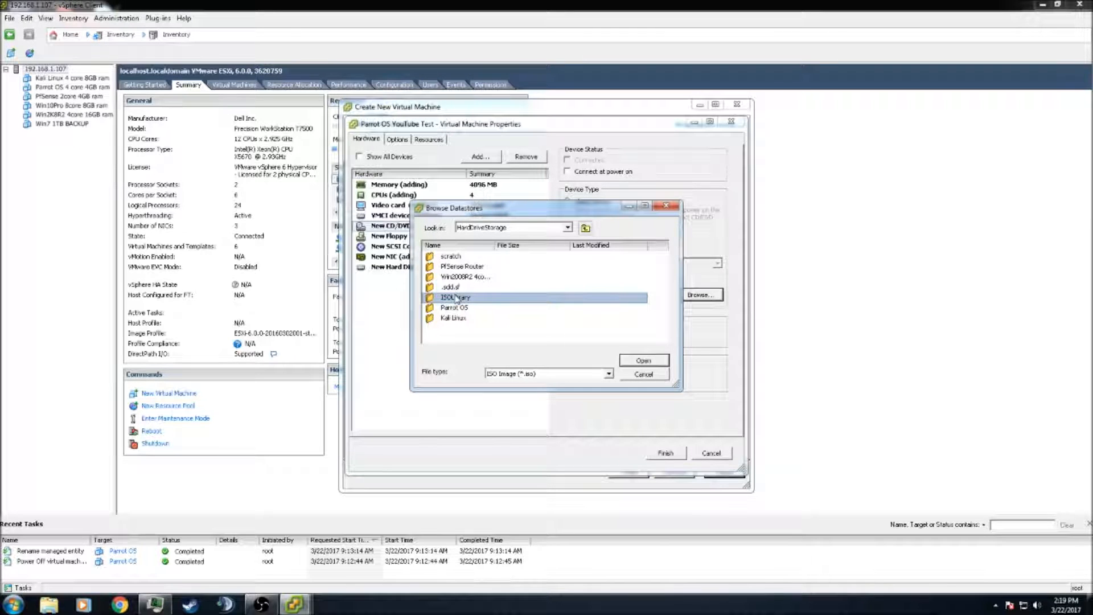
double_click(455, 298)
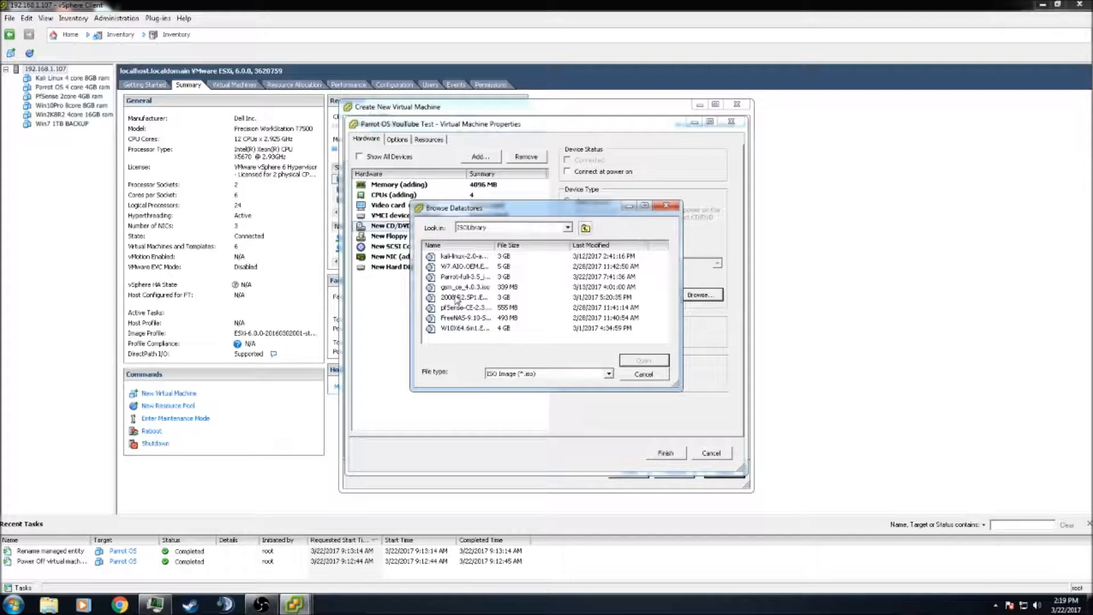
left_click(464, 278)
left_click(642, 361)
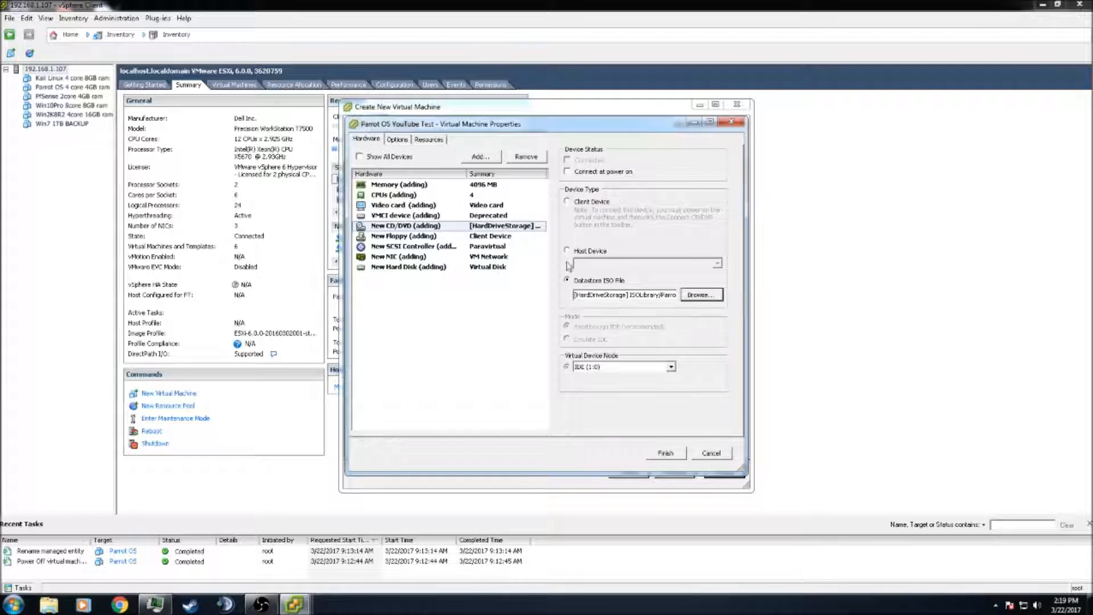
left_click(568, 171)
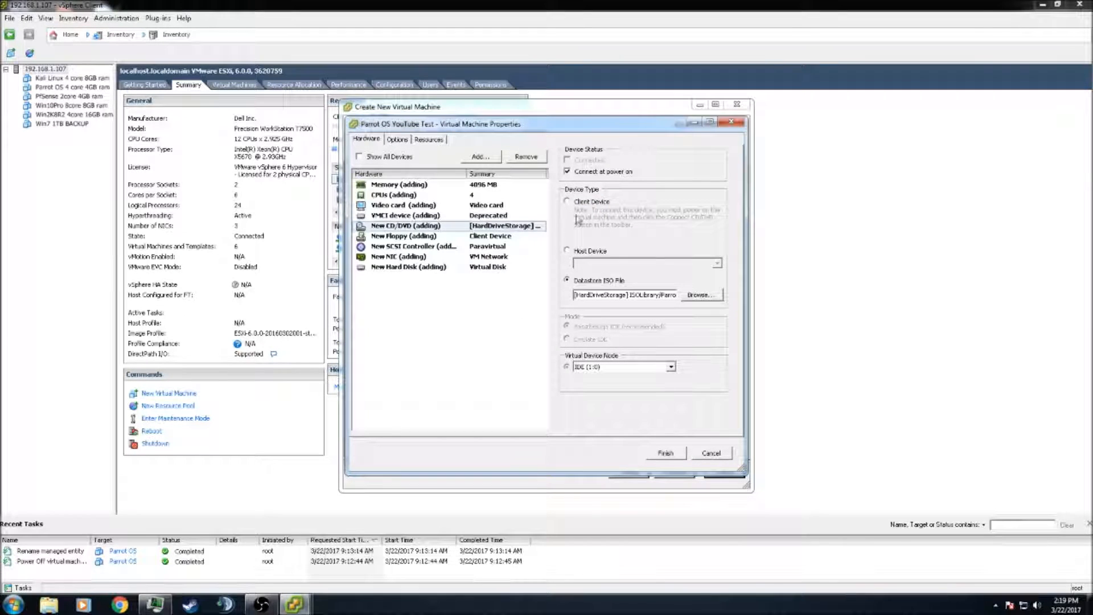
Remove the floppy drive, review SCSI, network and hard disk, and finish the VM
left_click(388, 236)
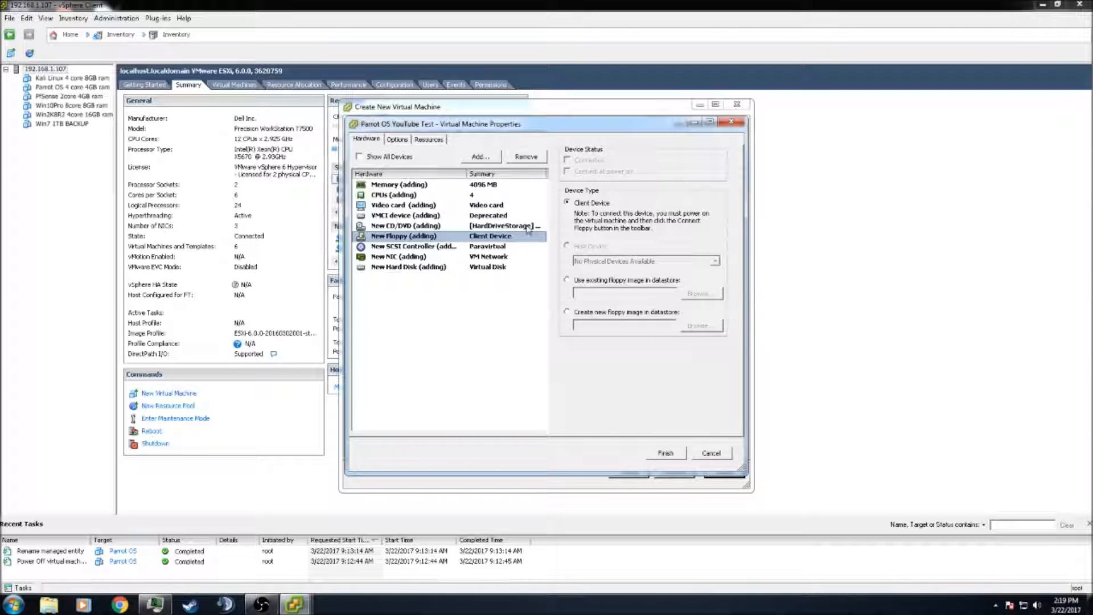
left_click(524, 161)
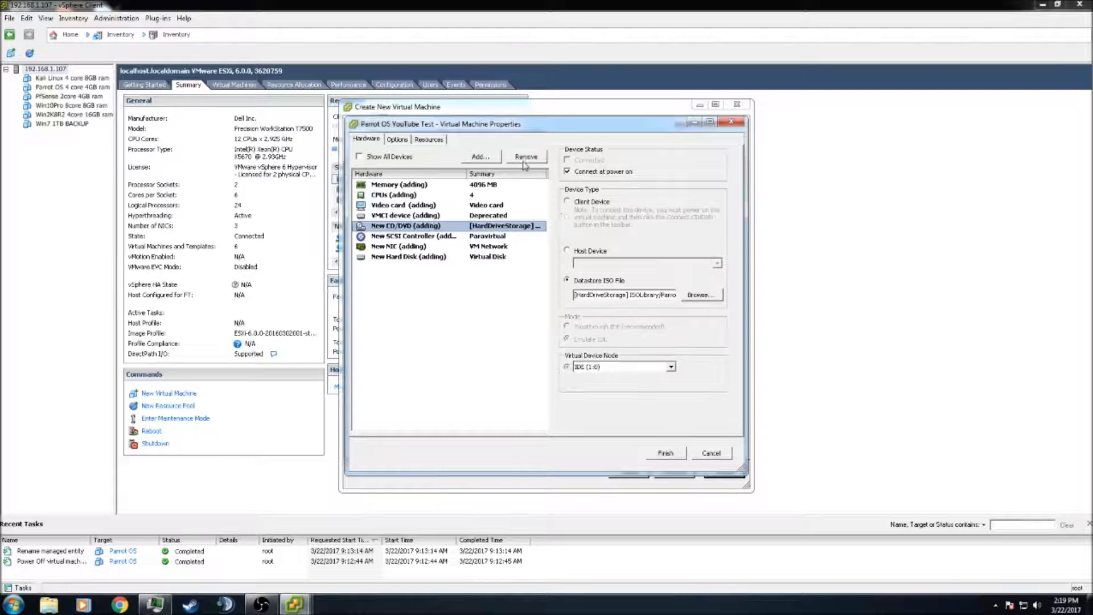
left_click(415, 237)
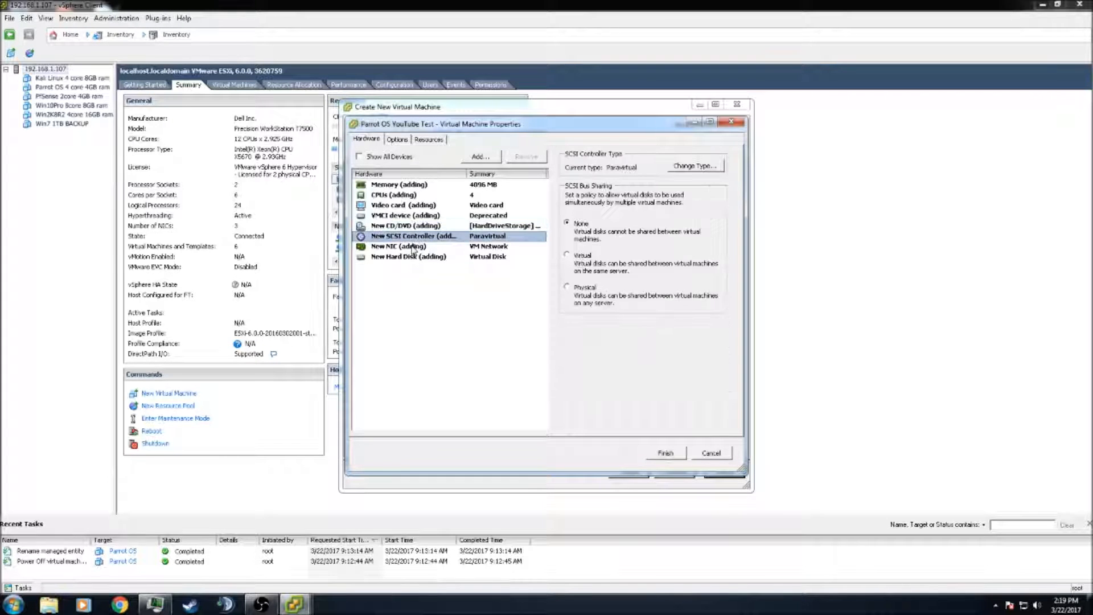
left_click(414, 248)
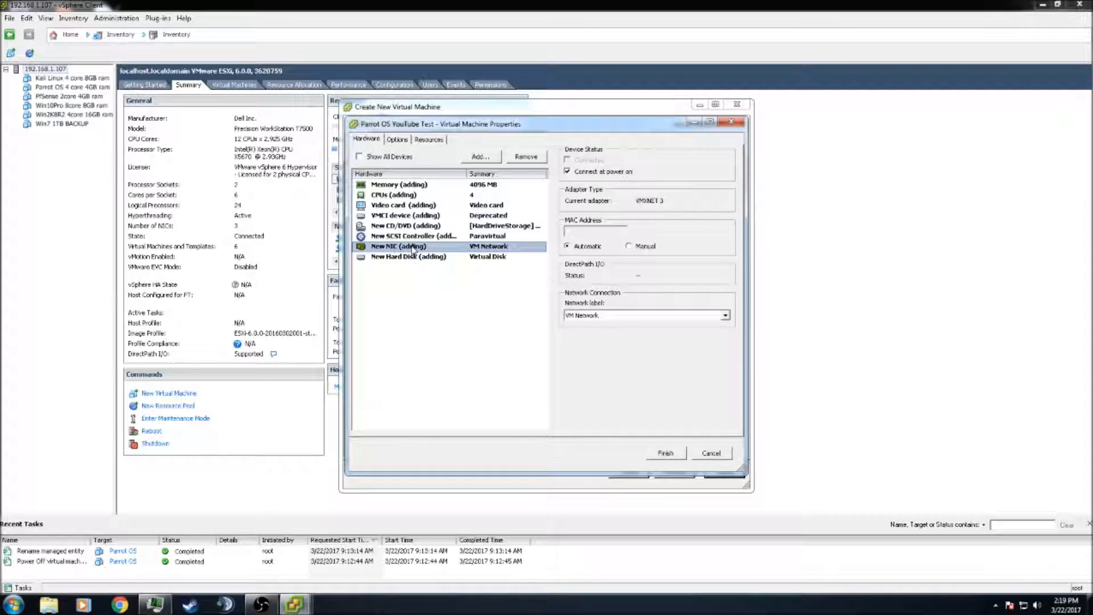
left_click(409, 258)
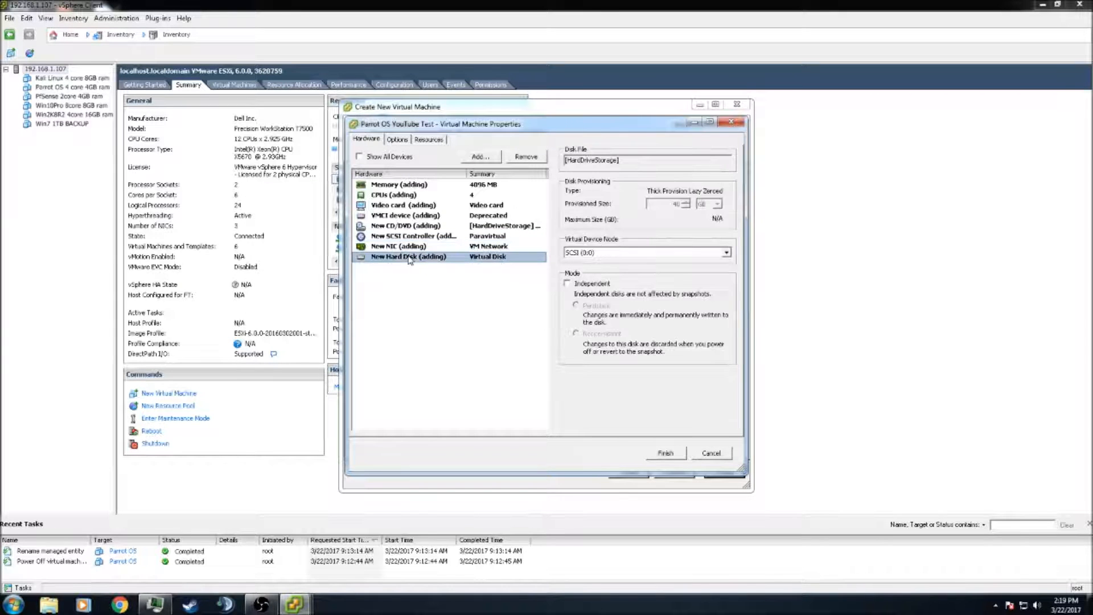
left_click(660, 454)
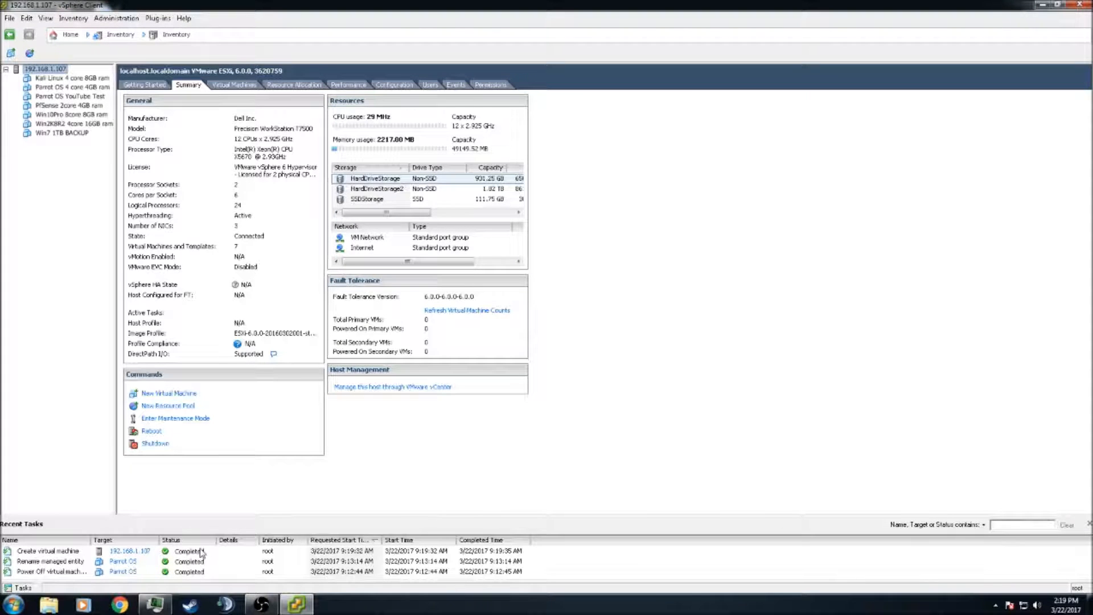
Power on the Parrot OS YouTube Test VM and open its console from the context menu
left_click(63, 96)
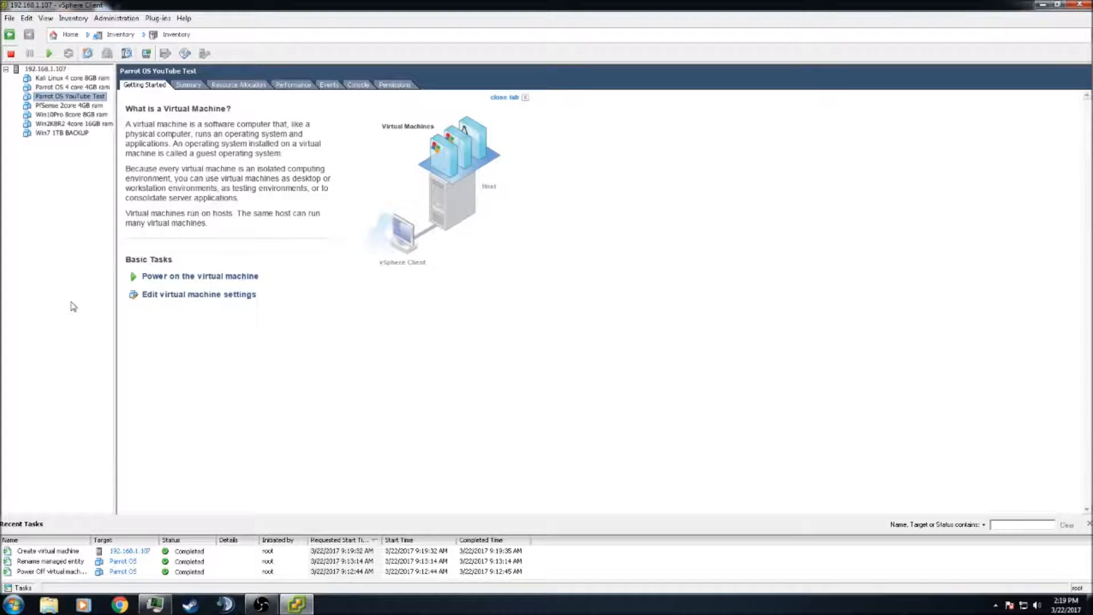
left_click(194, 282)
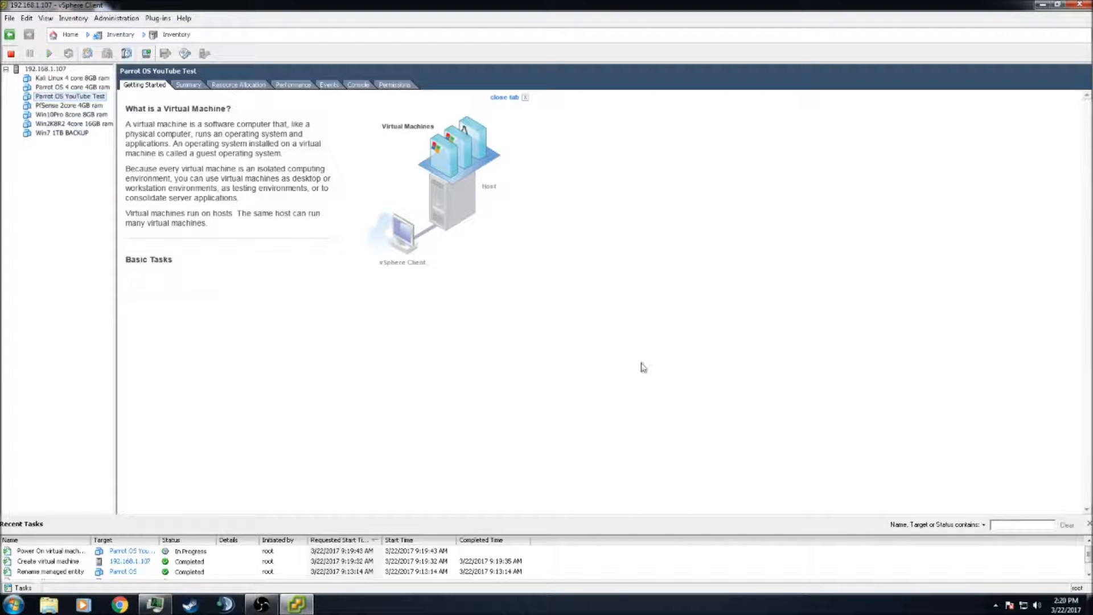
right_click(52, 98)
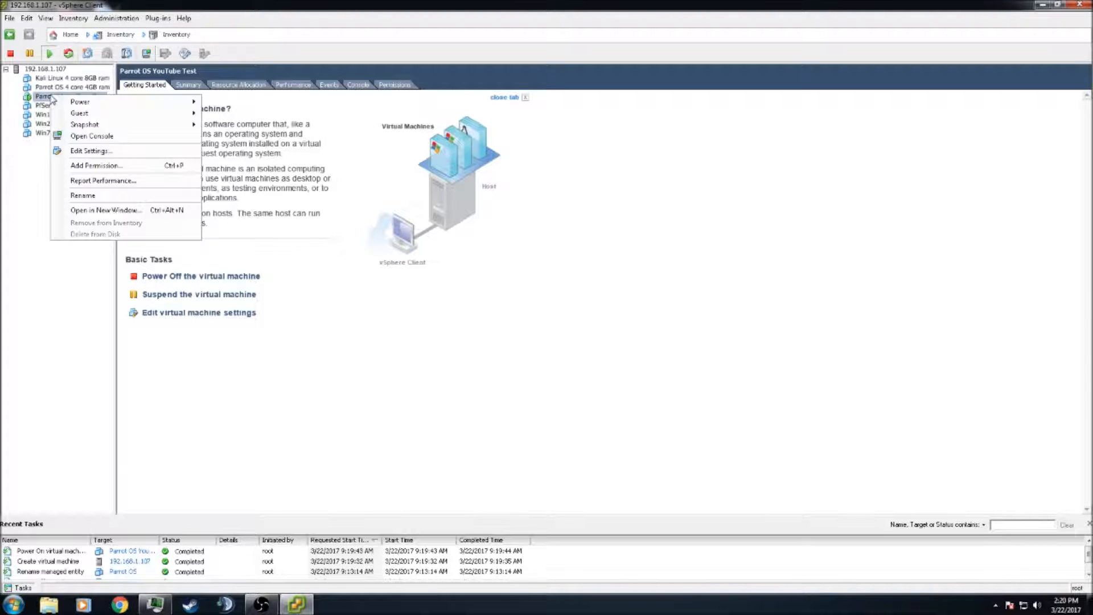
left_click(105, 136)
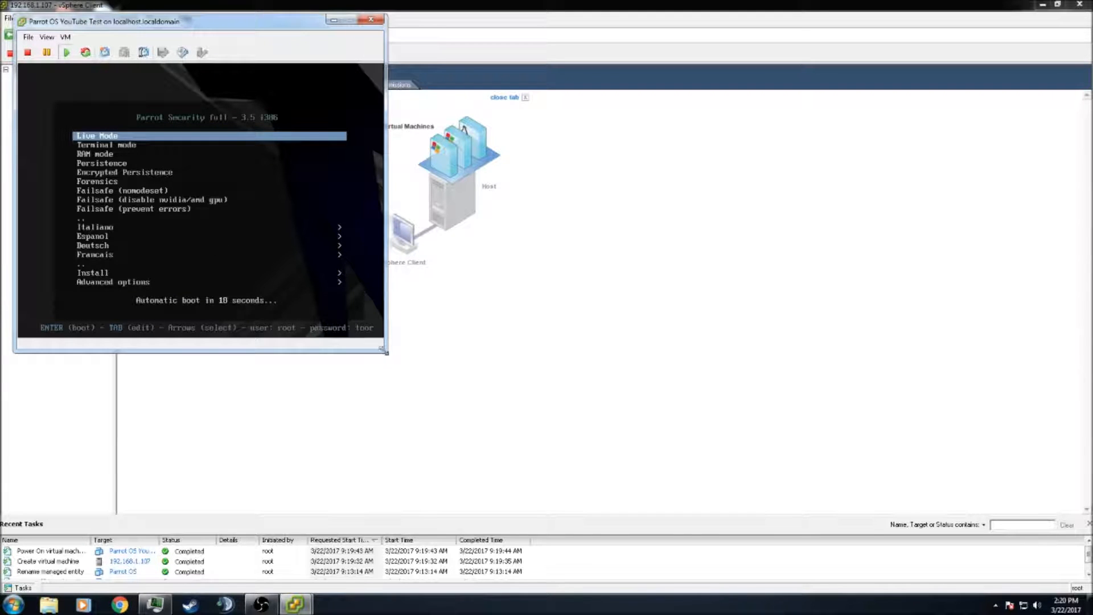
Enlarge the console window, then choose Install > Standard Installer from the Parrot boot menu
left_click_drag(386, 353, 840, 554)
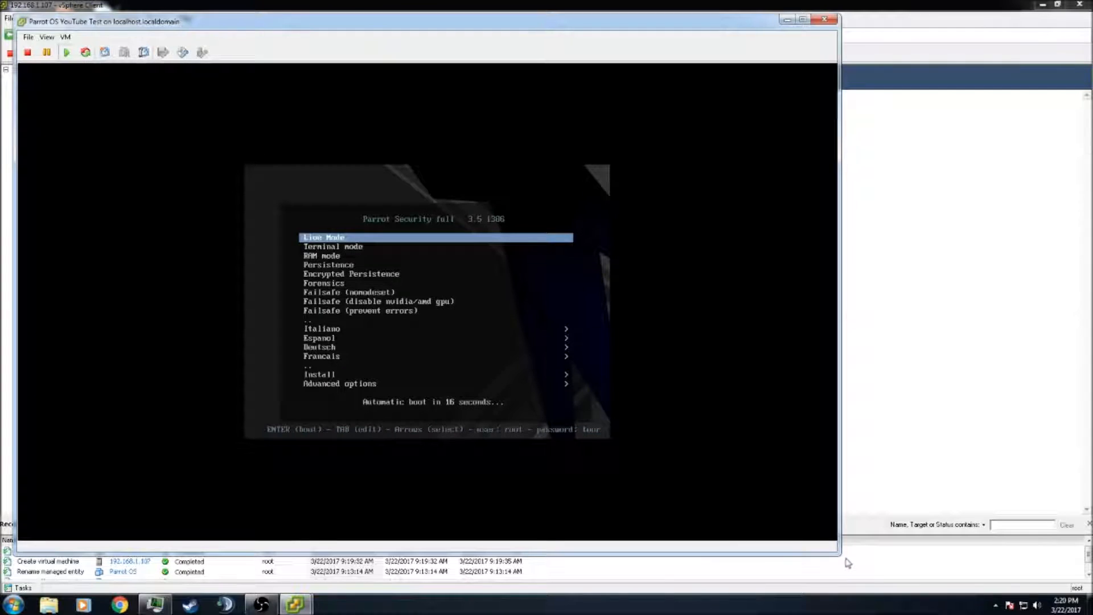
left_click(550, 268)
key("Down")
key("Down")
key("Down")
key("Down")
key("Down")
key("Down")
key("Down")
key("Down")
key("Down")
key("Down")
key("Down")
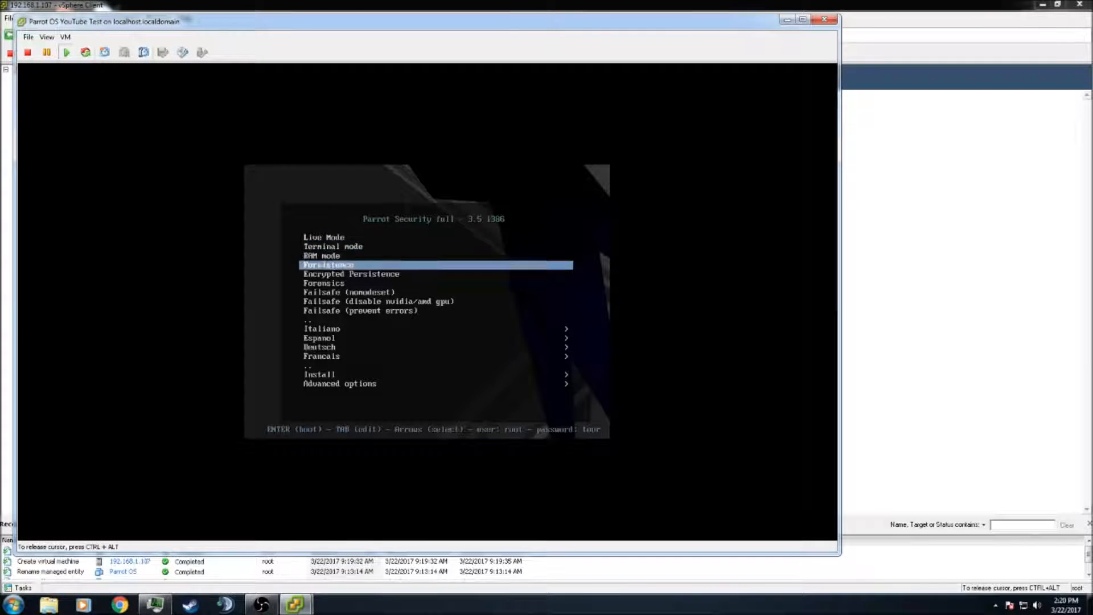
key("Down")
key("Down")
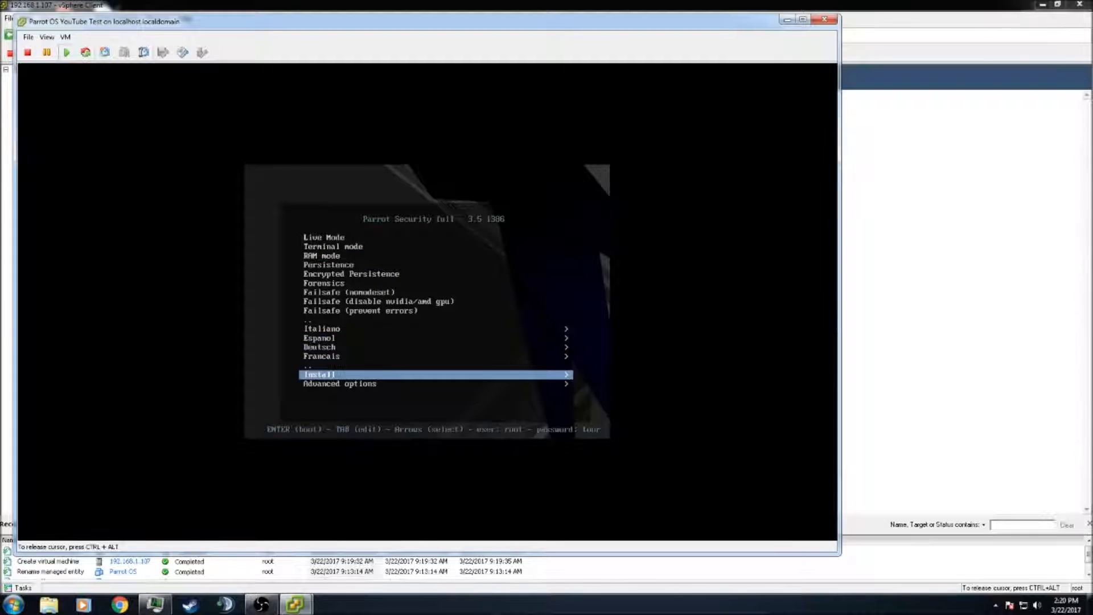
key("Return")
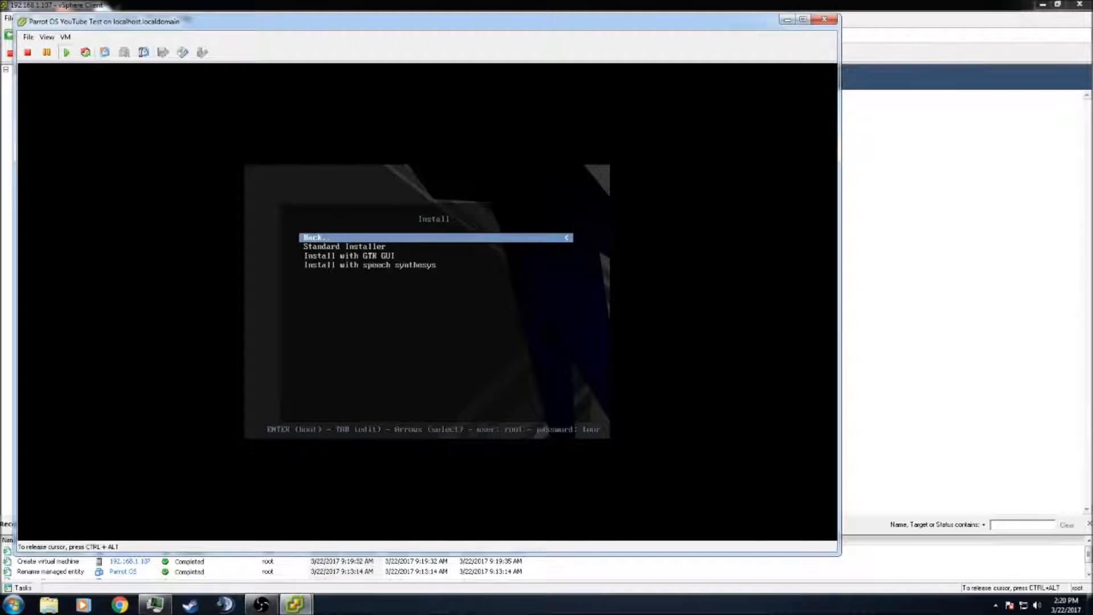
key("Down")
key("Return")
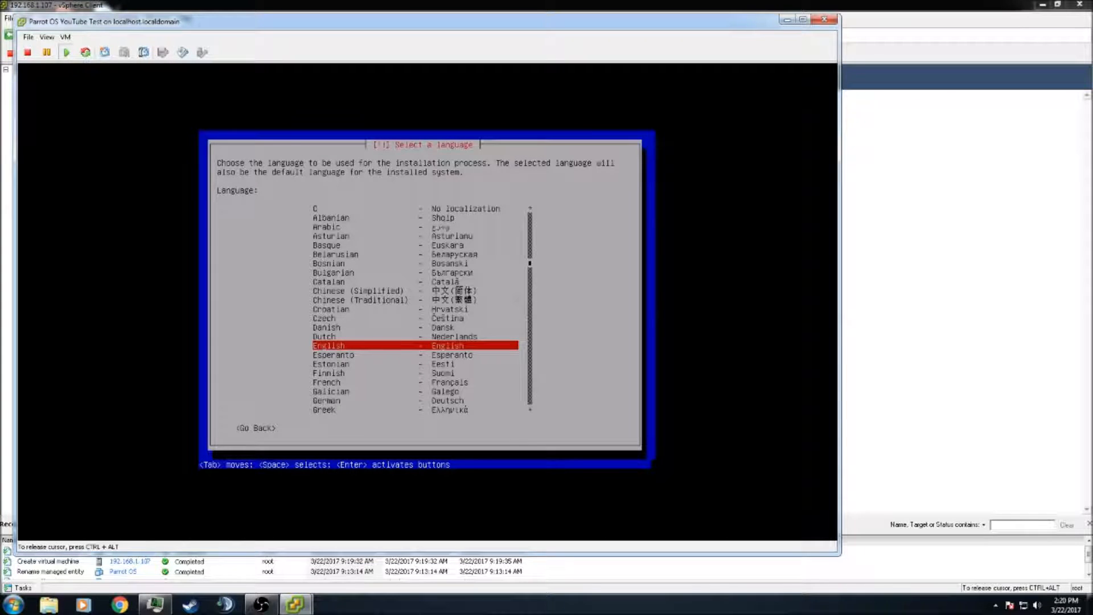
Accept English as language, United States as location, and the American English keymap
key("Return")
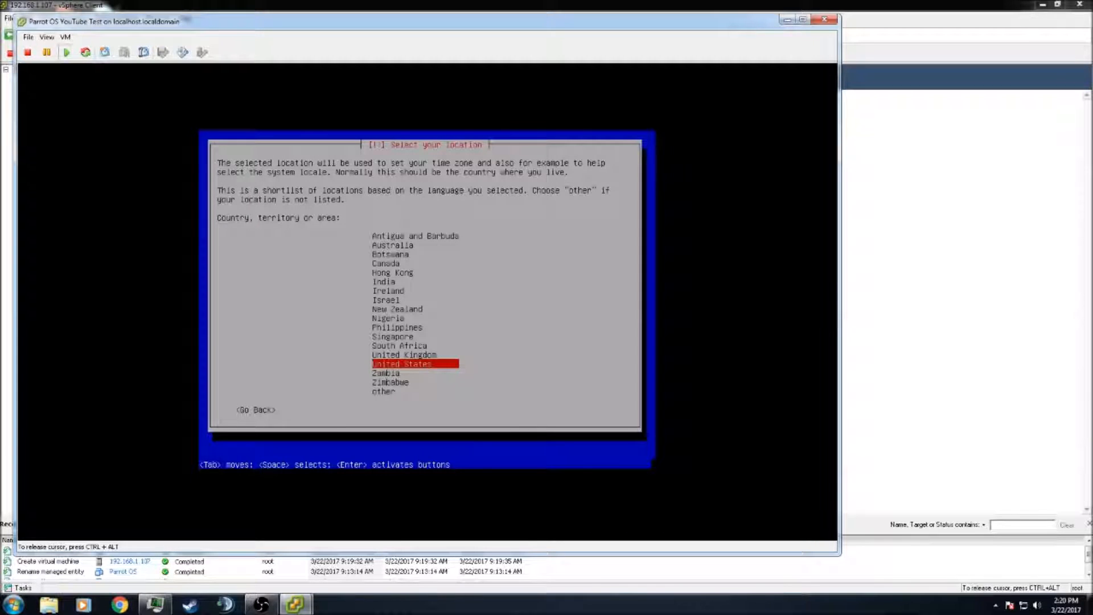
key("Return")
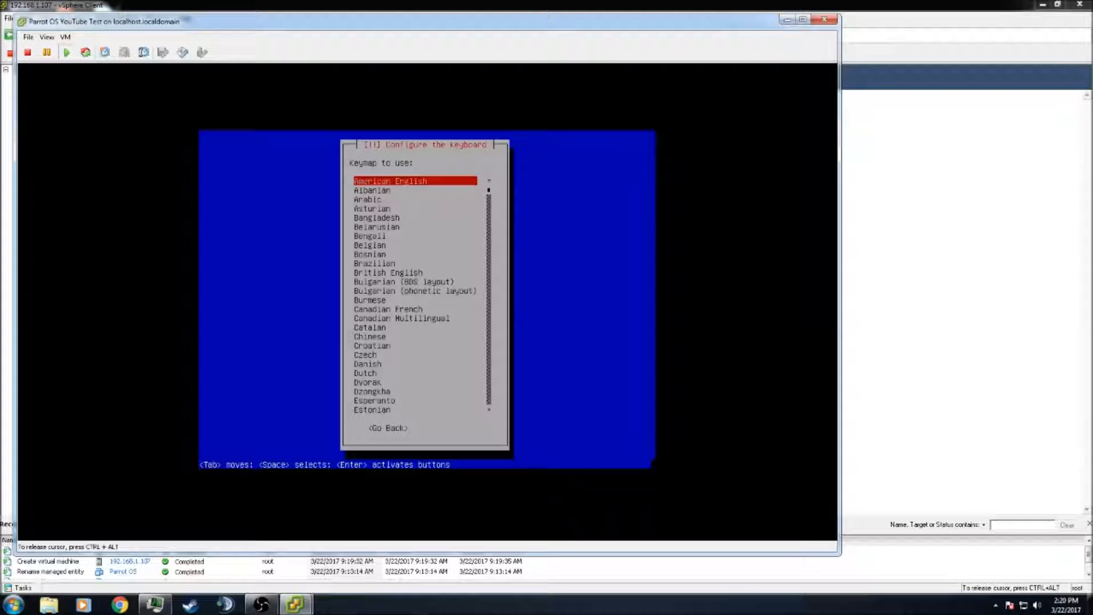
key("Return")
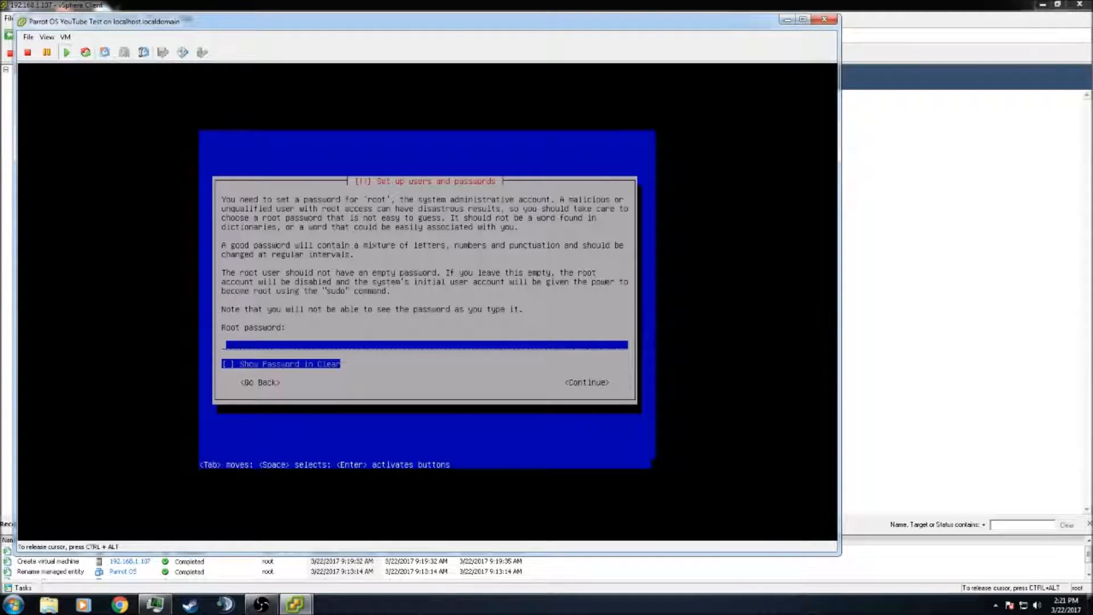
Set the root password and confirm it by entering it again
type("***********")
key("Tab")
key("Tab")
key("Tab")
key("Return")
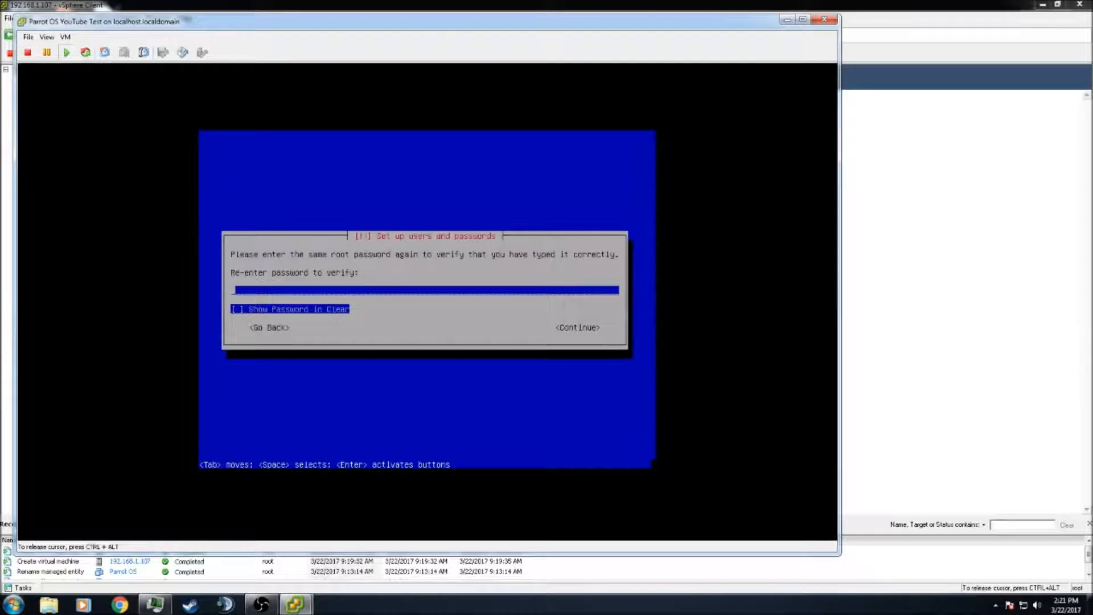
type("***********")
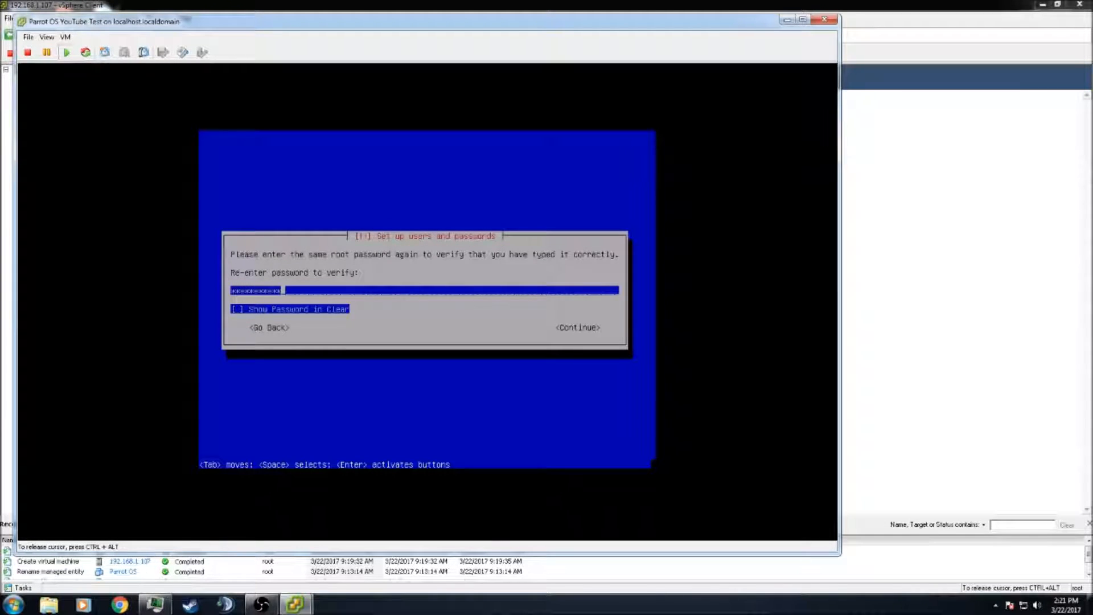
key("Return")
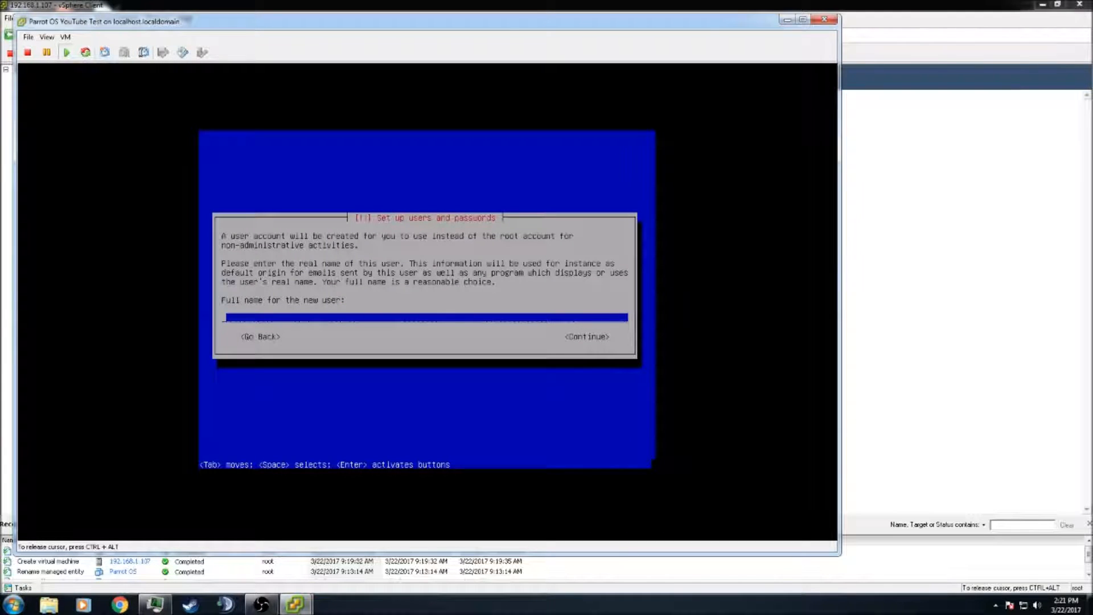
Create the user 'ghost' with the suggested username and set its password twice
type("ghost")
key("Return")
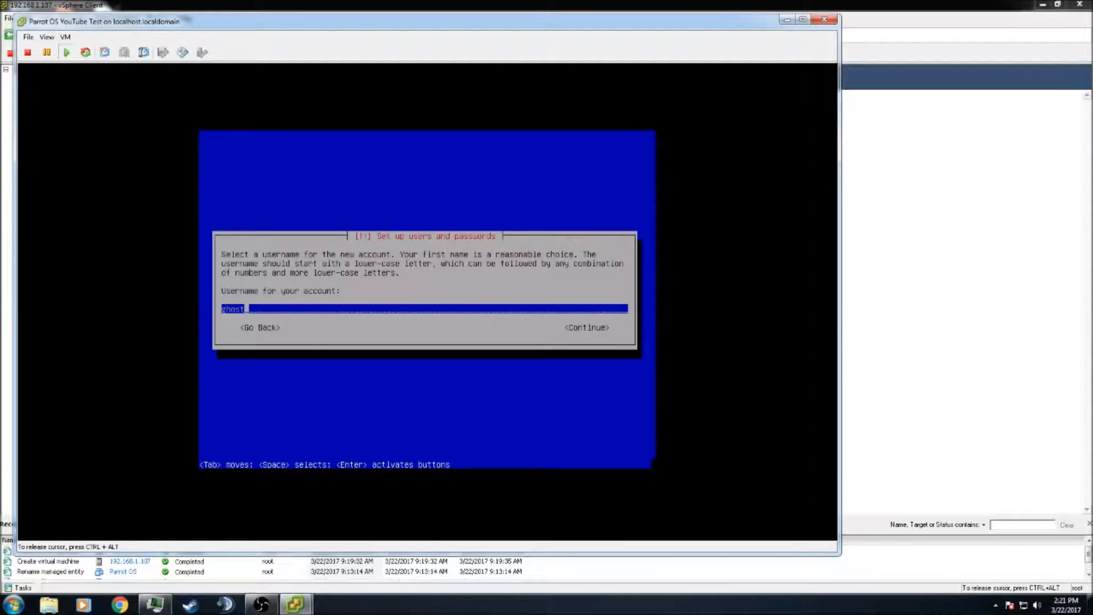
key("Return")
type("***********")
key("Return")
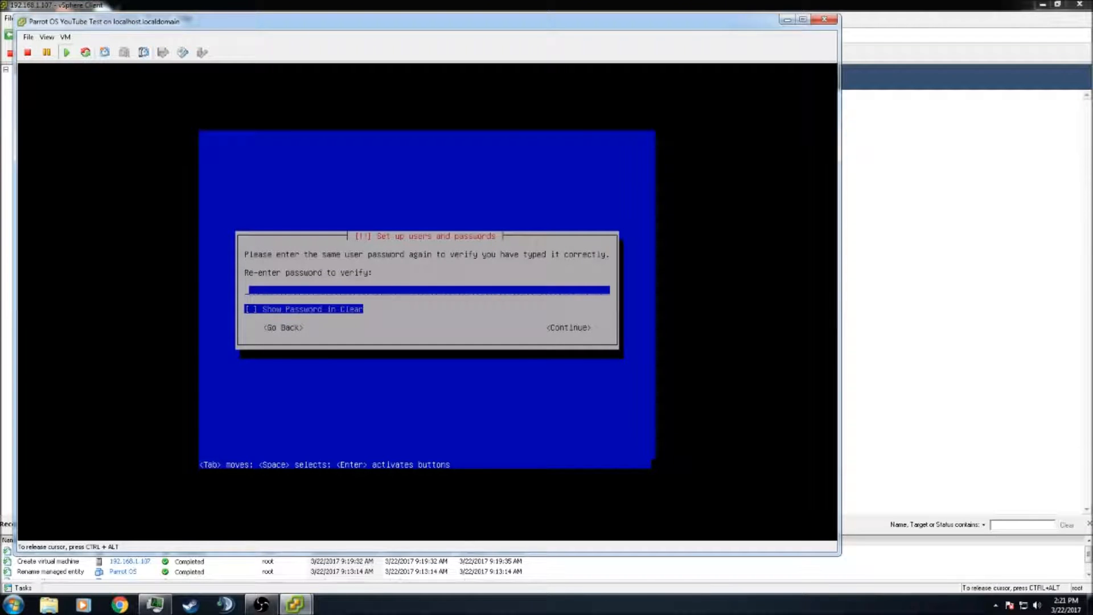
type("***********")
key("Return")
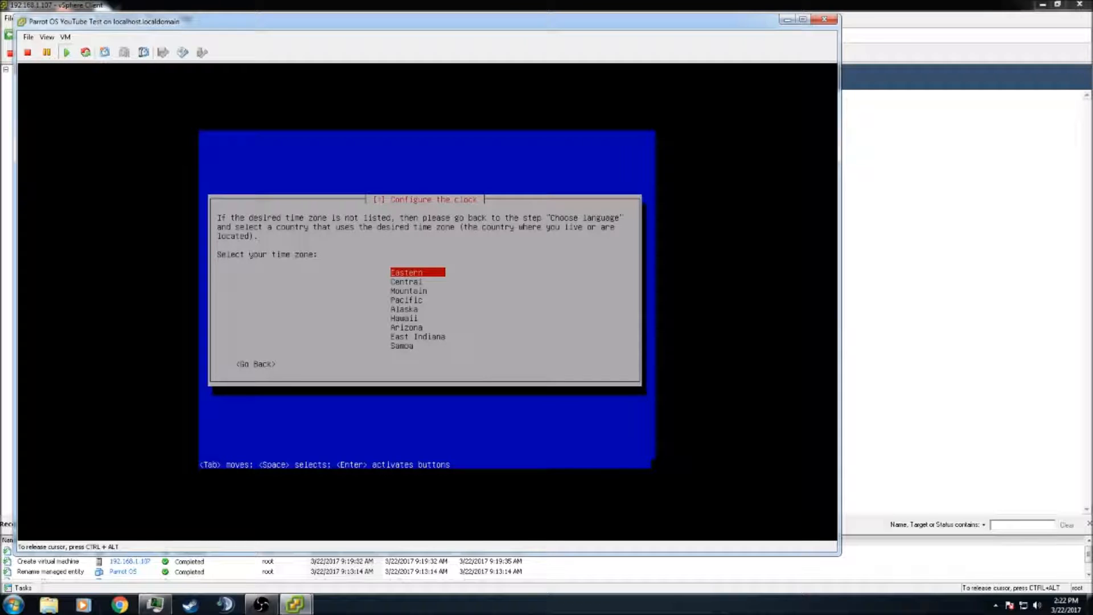
Choose Eastern time, then guided-partition the whole 42.9 GB disk as one partition and write it
key("Return")
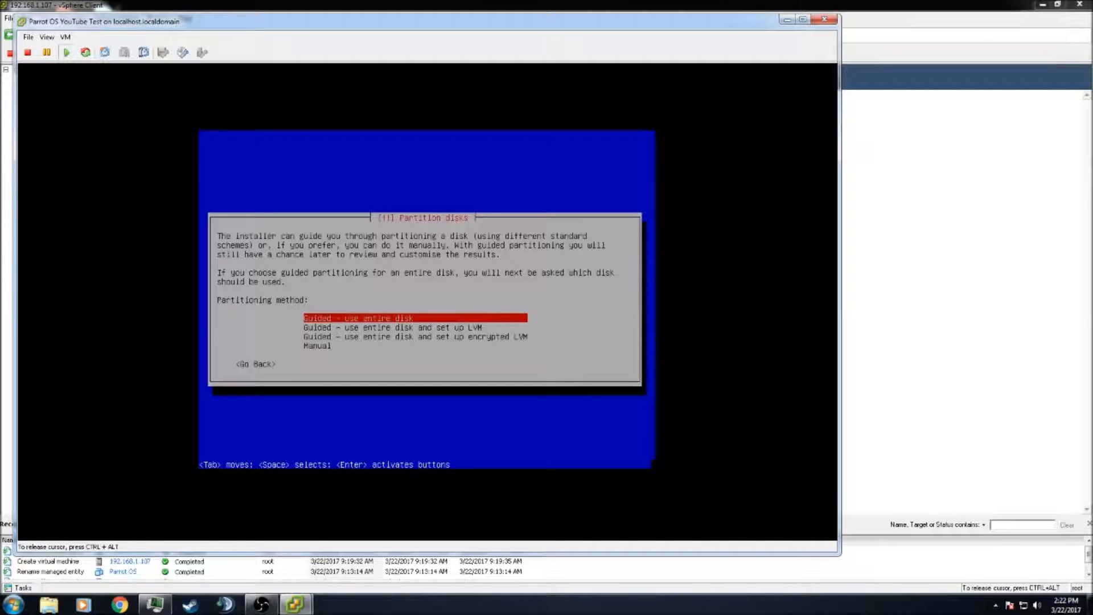
key("Return")
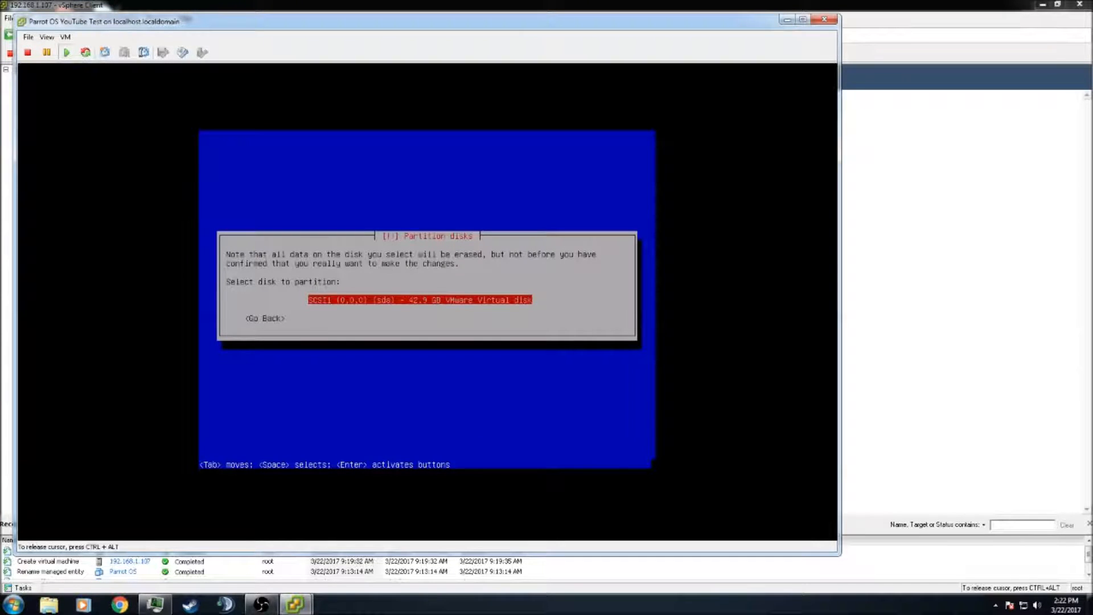
key("Return")
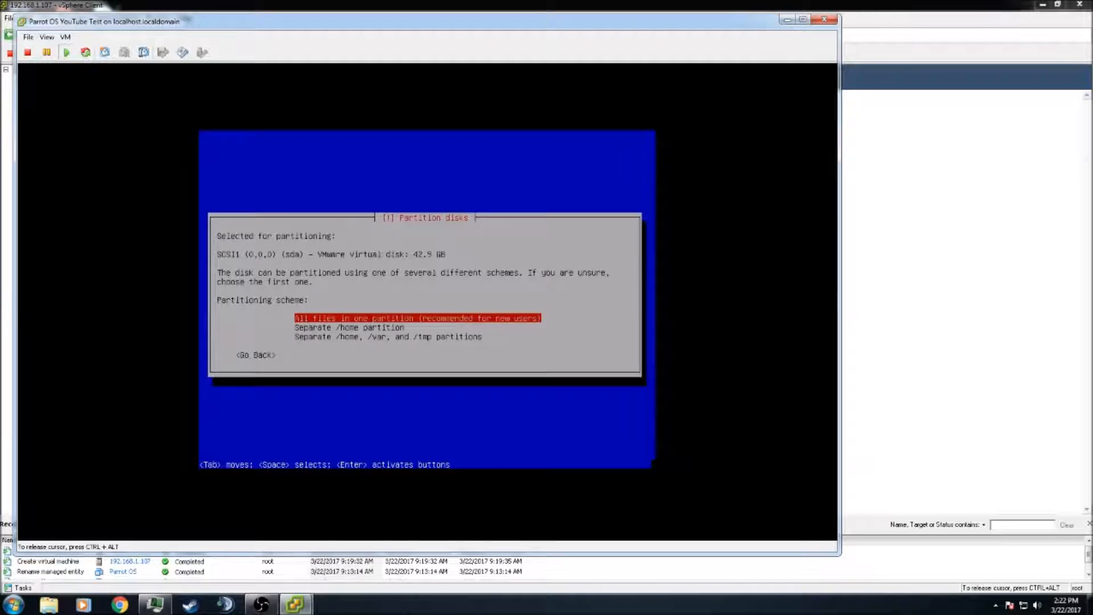
key("Return")
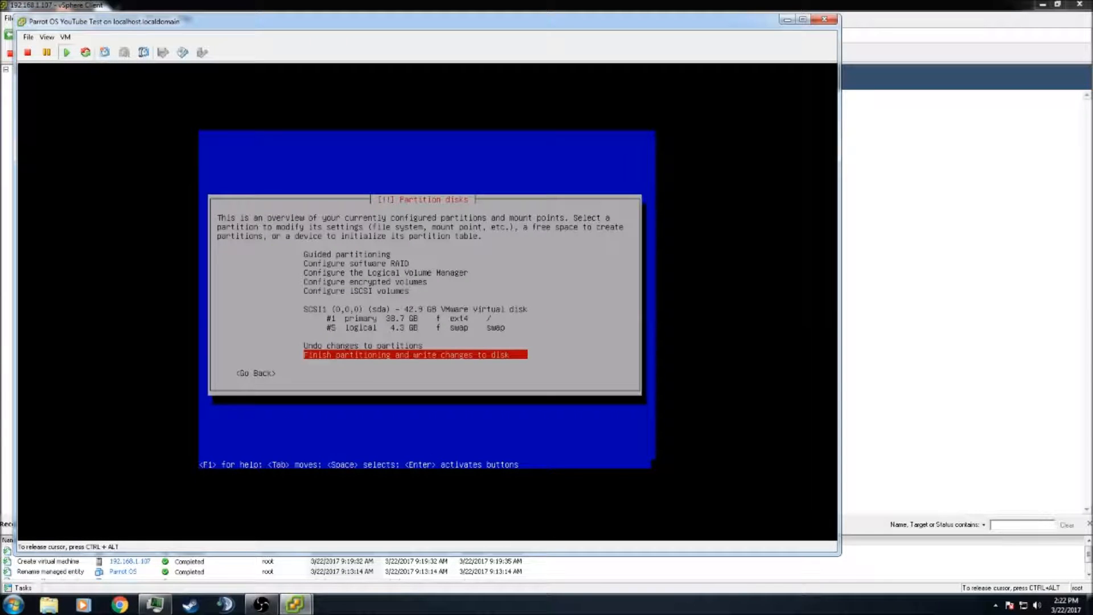
key("Return")
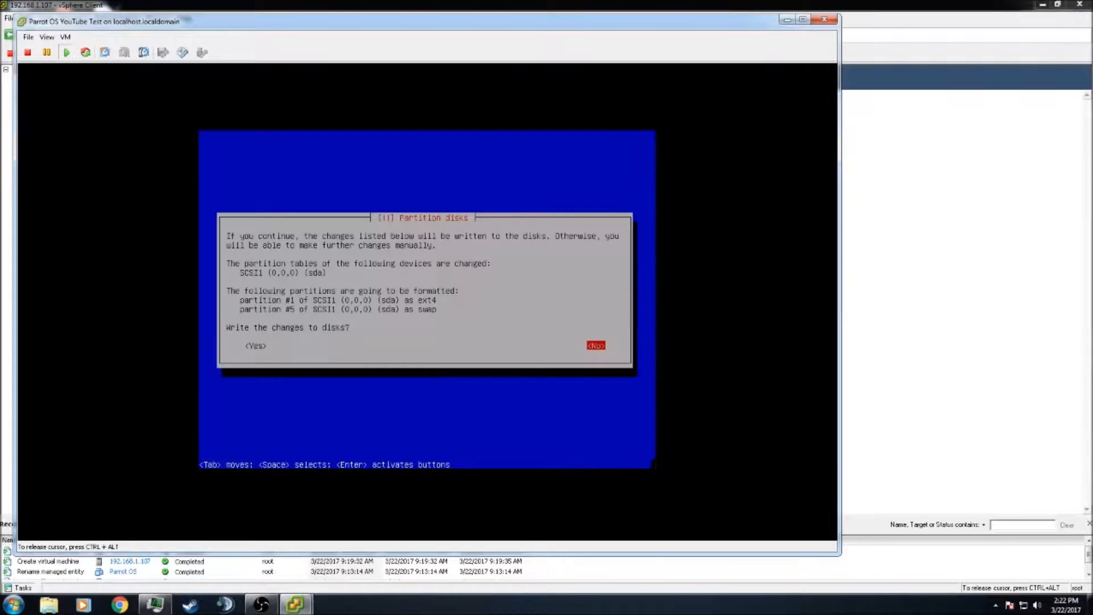
key("Tab")
key("Return")
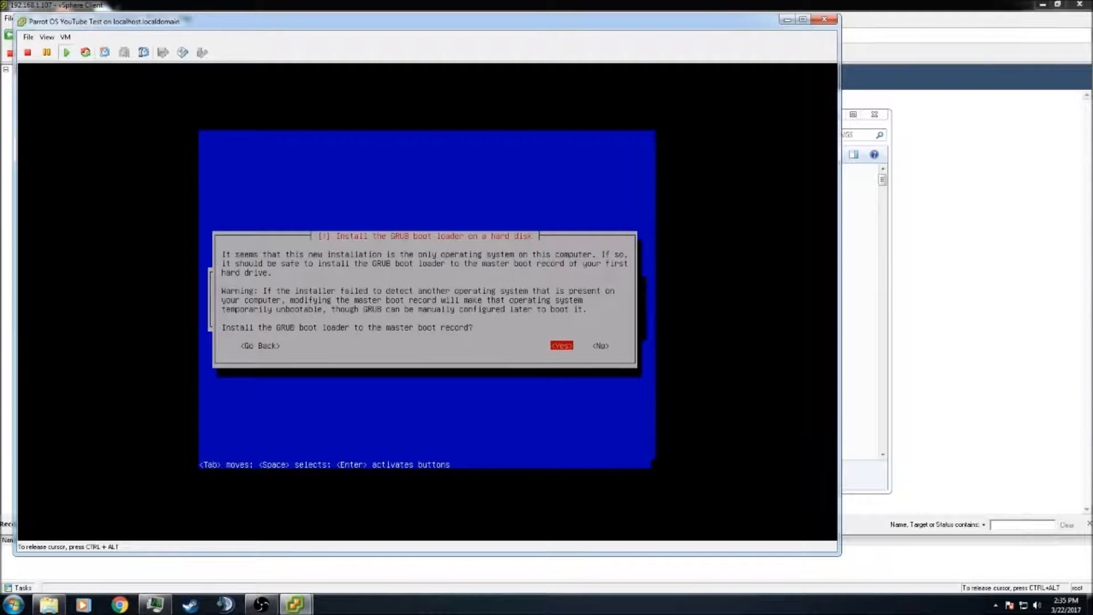
Install the GRUB boot loader to the master boot record on /dev/sda
key("Return")
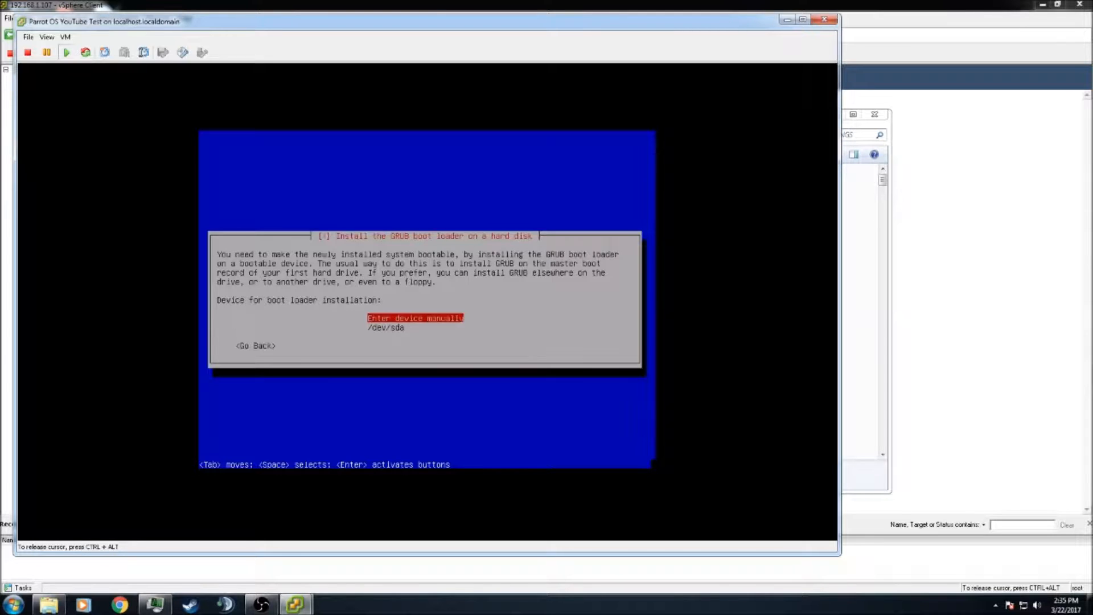
key("Down")
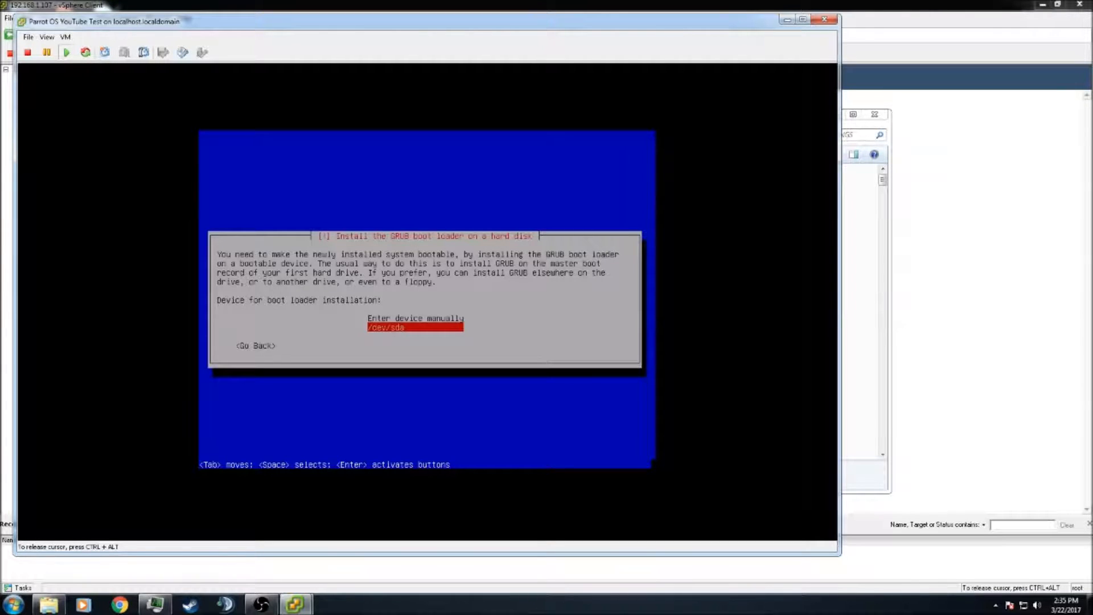
key("Return")
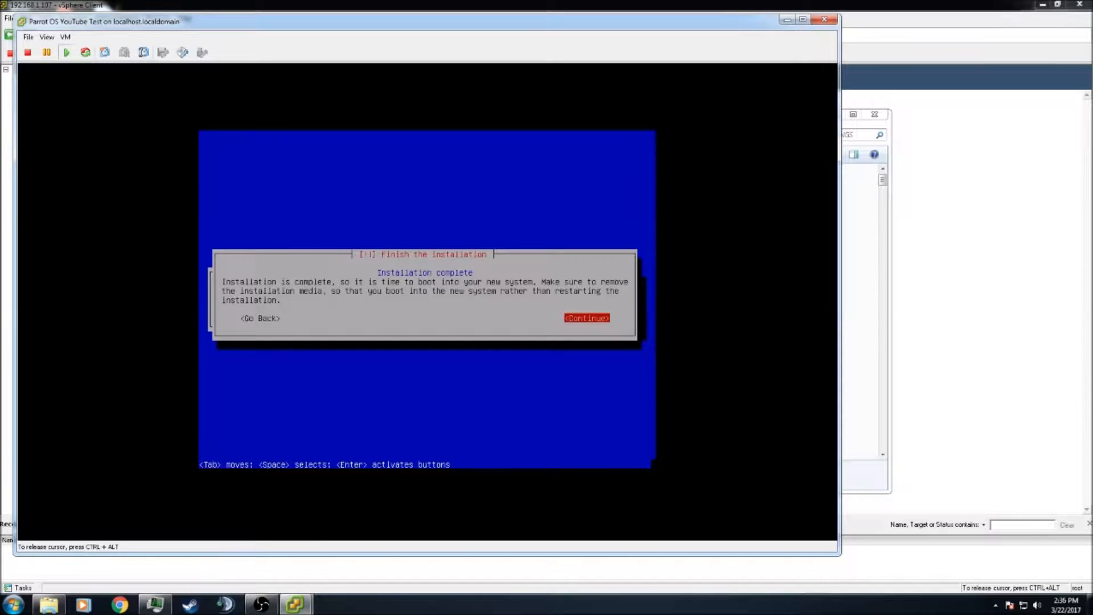
Continue past Installation complete so the VM reboots to the GRUB menu
key("Return")
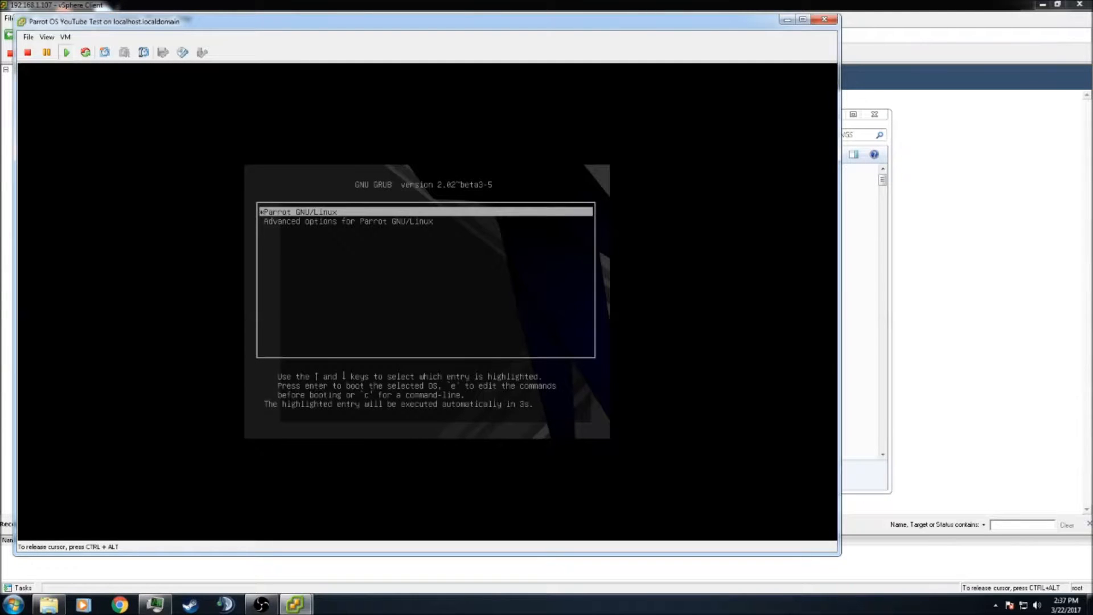
Boot Parrot GNU/Linux from GRUB and log in as root through Other... with the root password
key("Return")
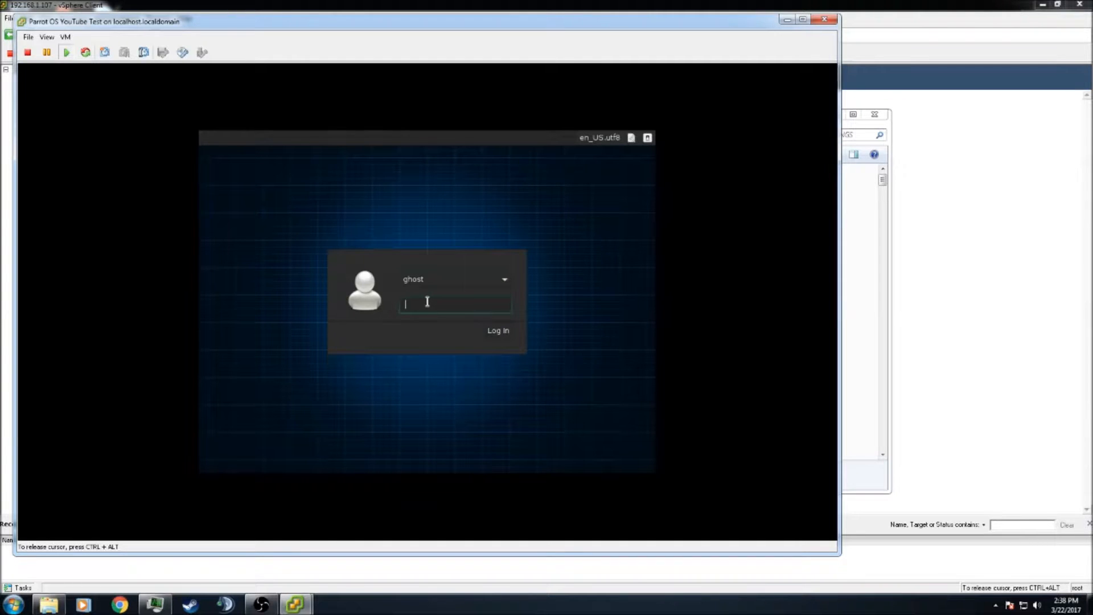
left_click(504, 281)
left_click(464, 297)
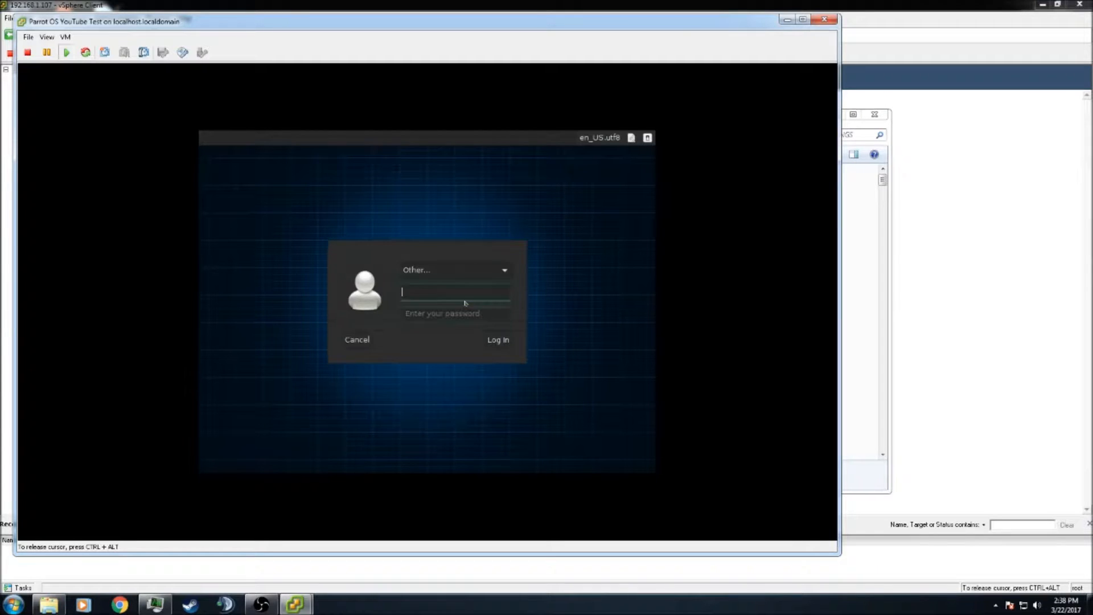
type("root")
key("Return")
type("*******")
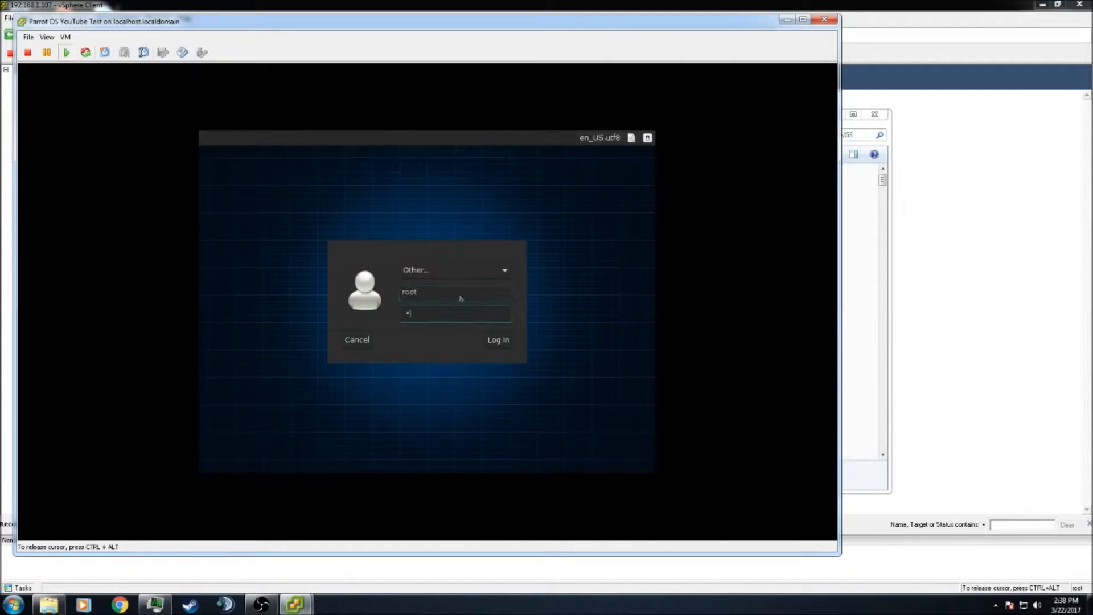
type("****")
key("Return")
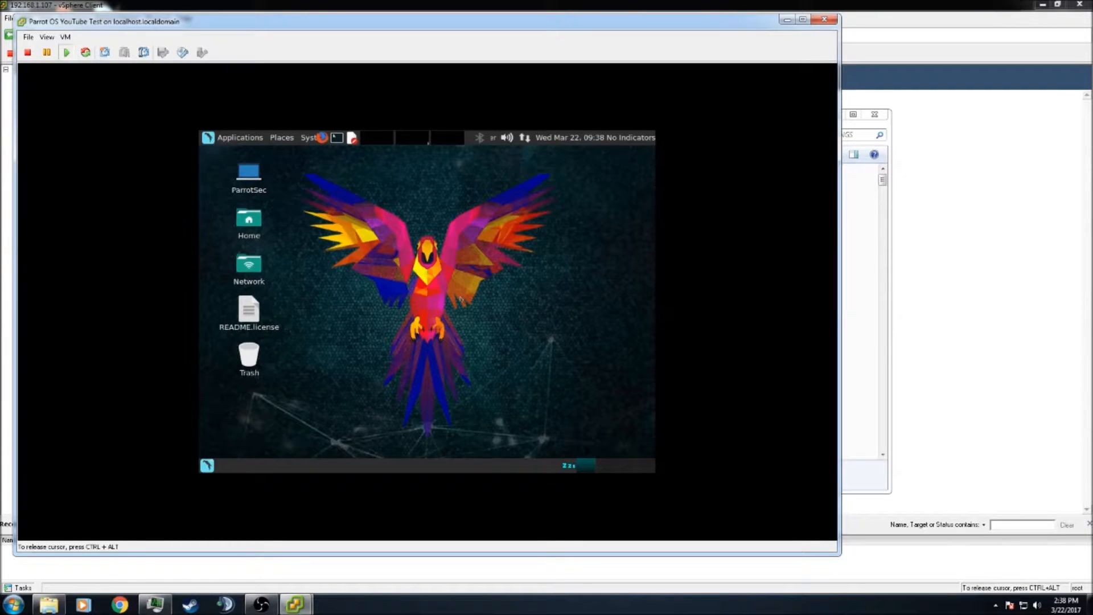
Release the VM's input and autofit the console window to the guest screen
key("ctrl+alt")
left_click(46, 36)
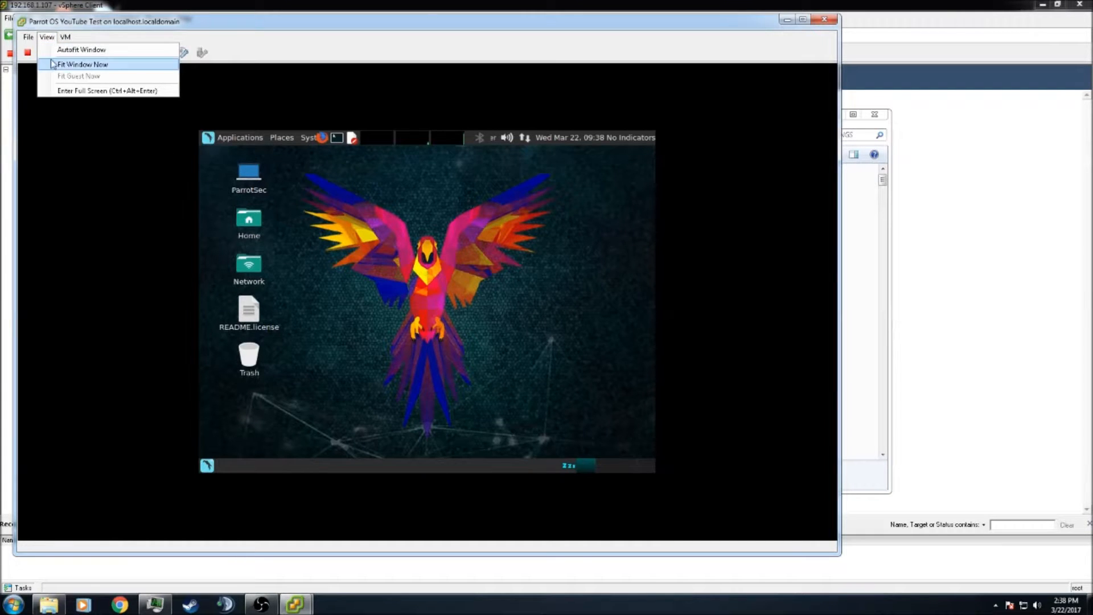
left_click(58, 51)
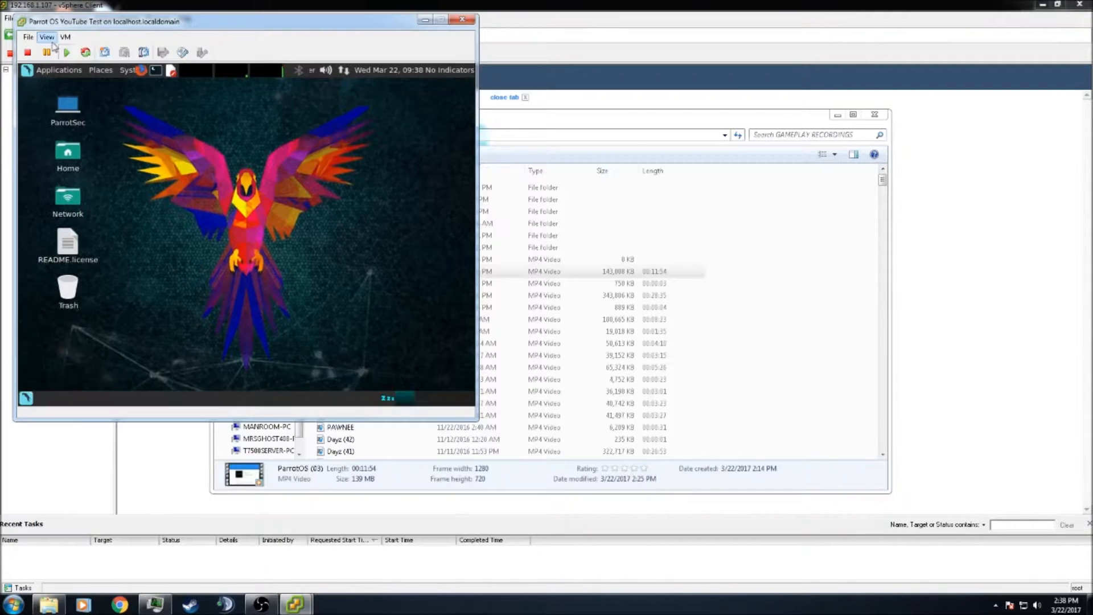
Enter and exit full screen, then centre the console window over the vSphere client
left_click(46, 37)
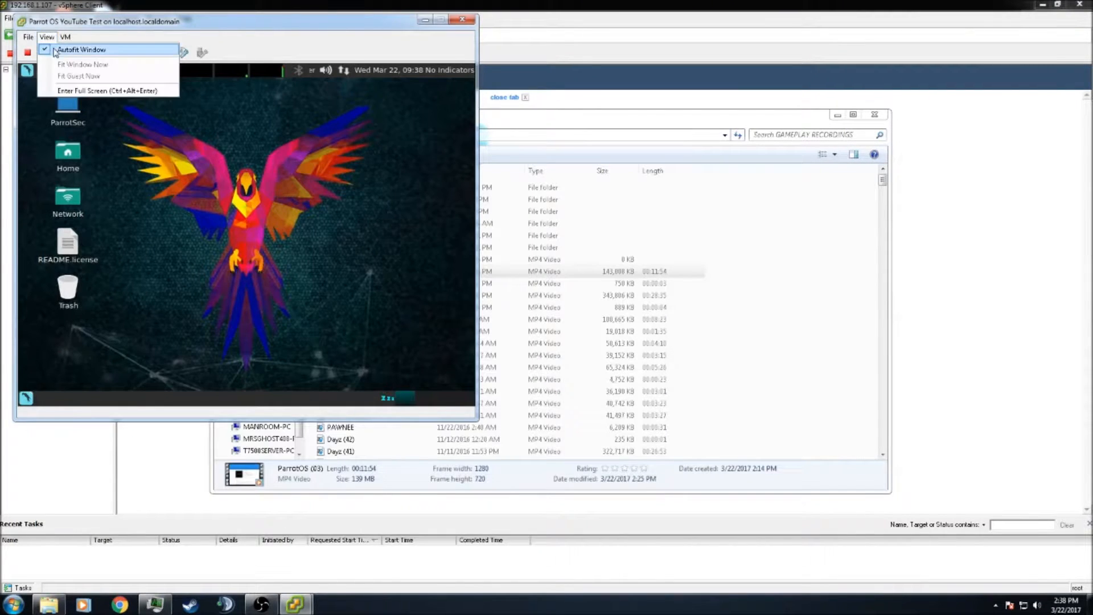
left_click(79, 89)
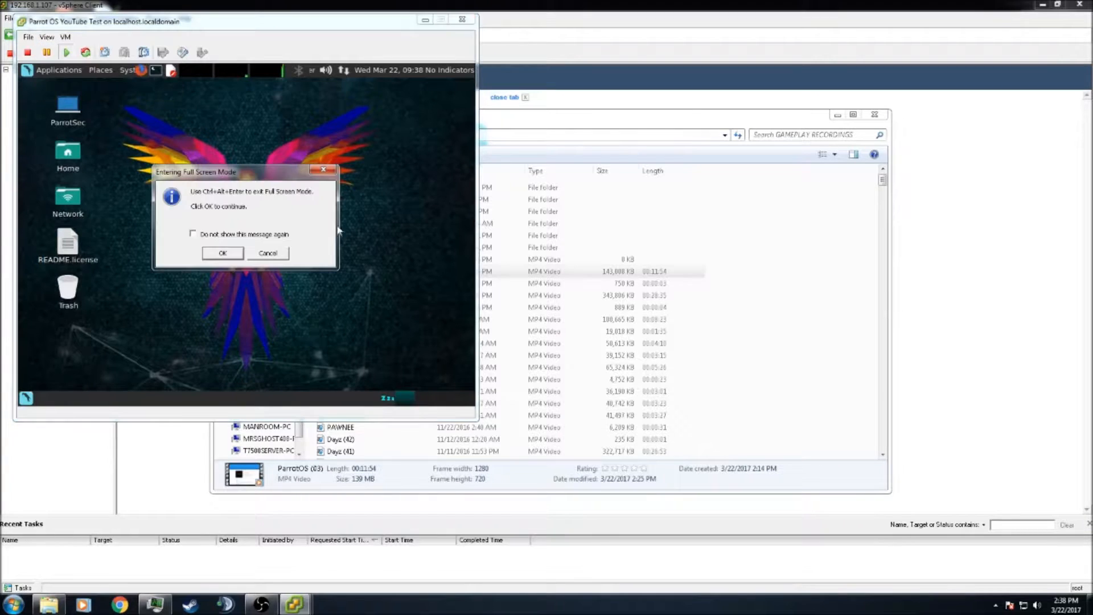
left_click(222, 253)
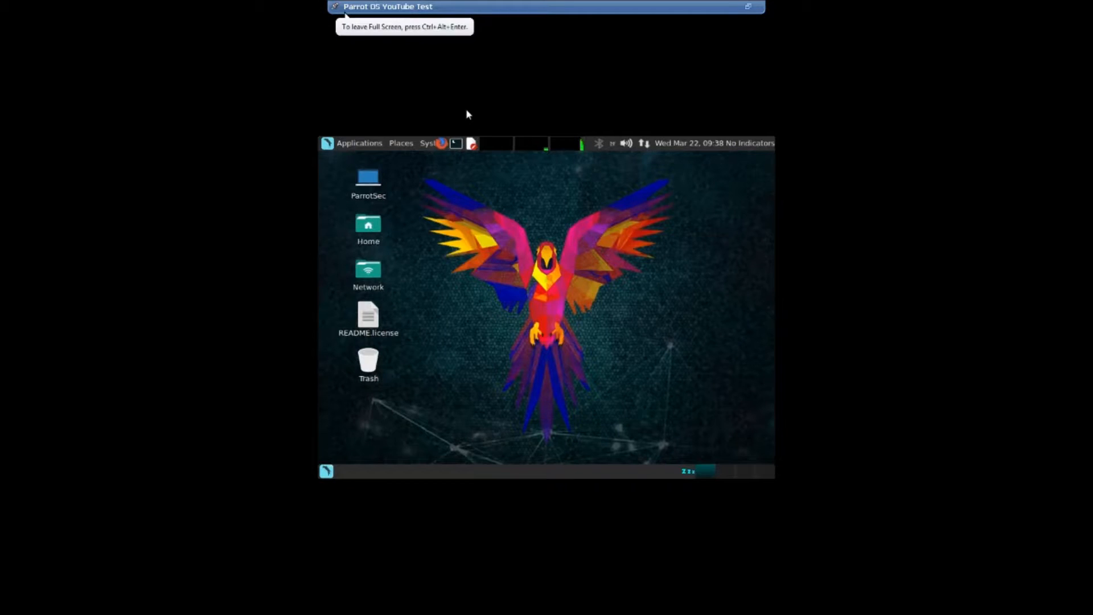
key("ctrl+alt+Return")
key("ctrl+alt+Return")
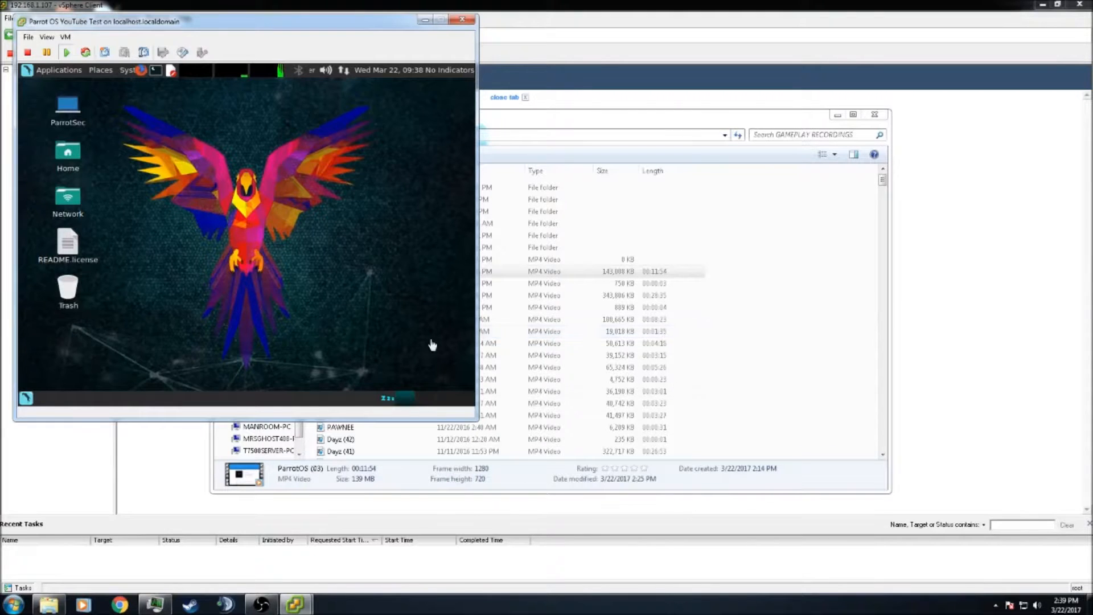
left_click_drag(337, 27, 607, 64)
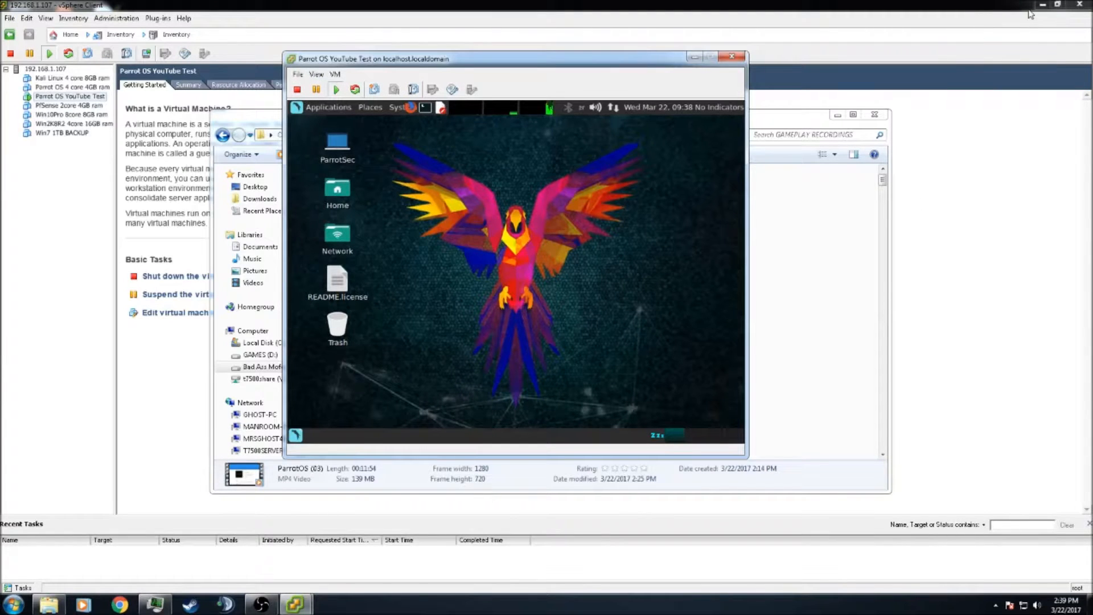
left_click(296, 435)
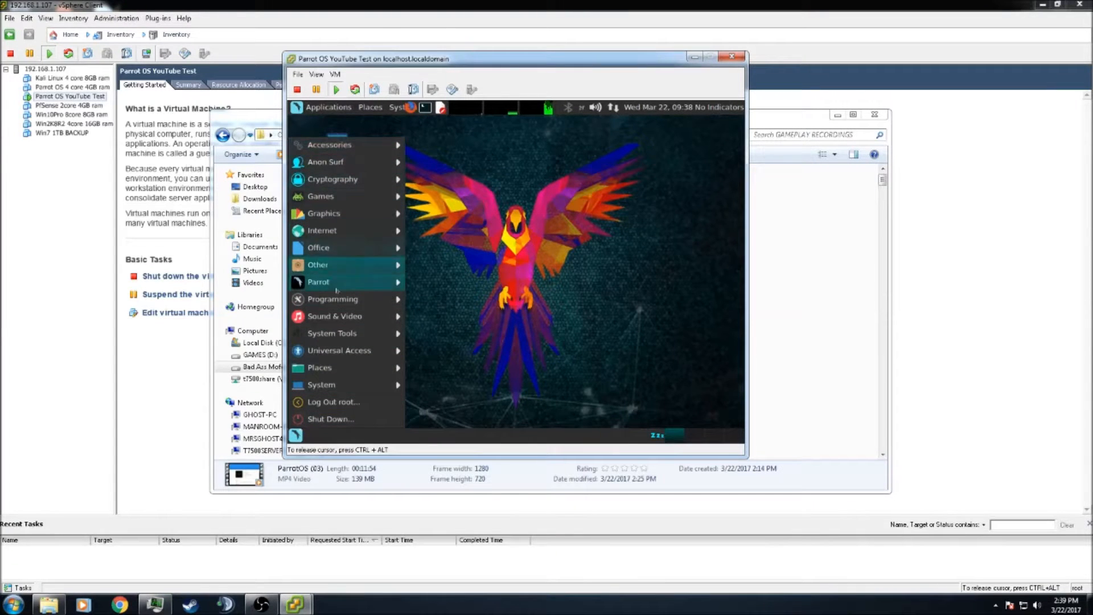
Reopen Applications and browse Anon Surf, Cryptography, Graphics, Office, Other, then the Parrot submenu
left_click(297, 110)
left_click(297, 109)
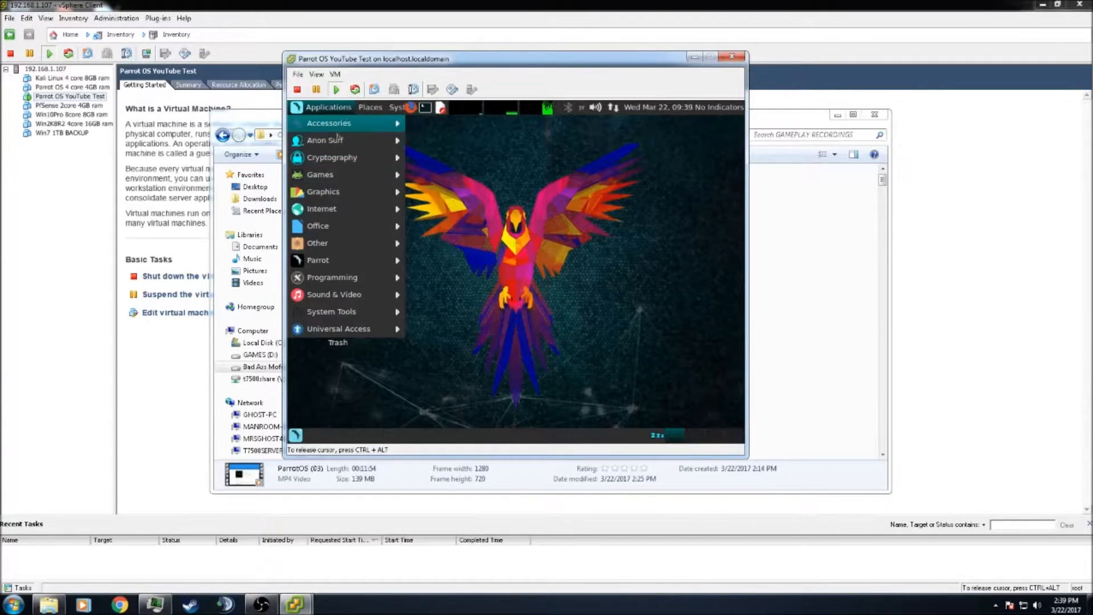
mouse_move(333, 141)
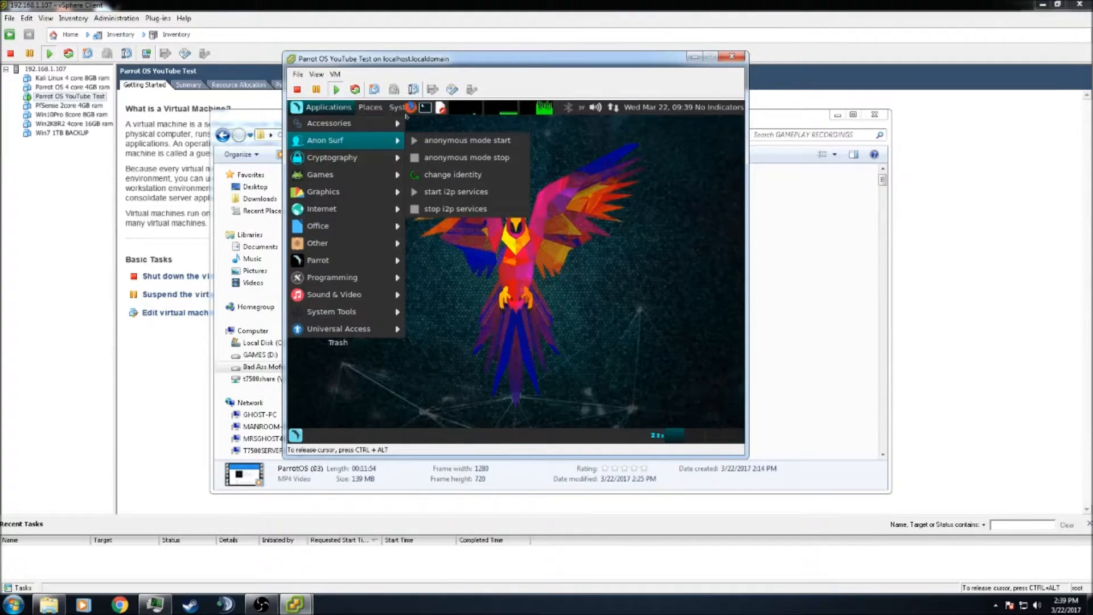
mouse_move(336, 109)
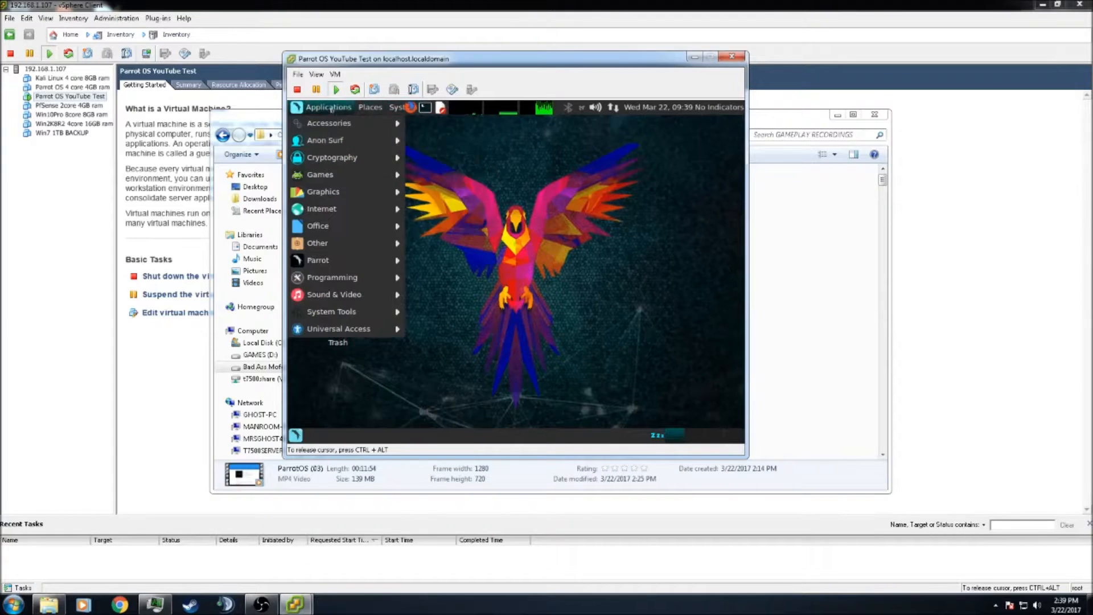
mouse_move(399, 140)
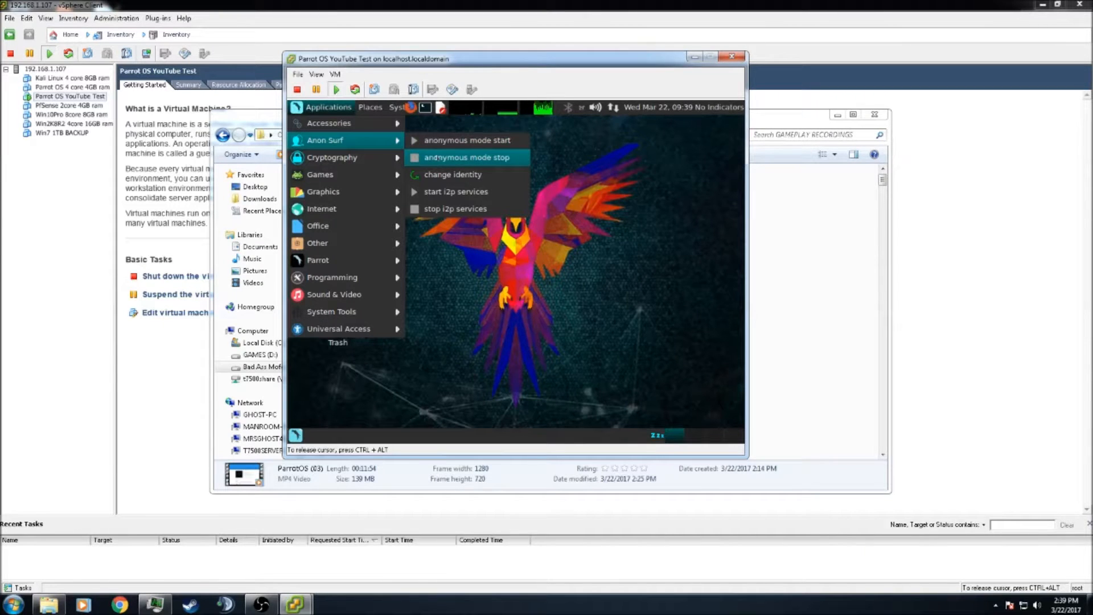
mouse_move(316, 159)
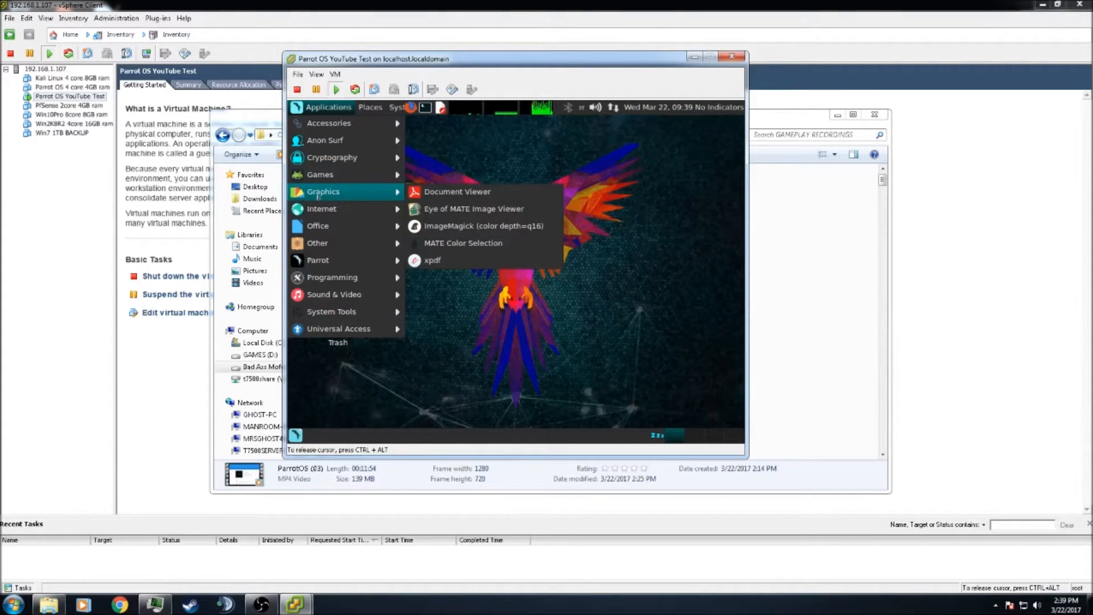
mouse_move(320, 210)
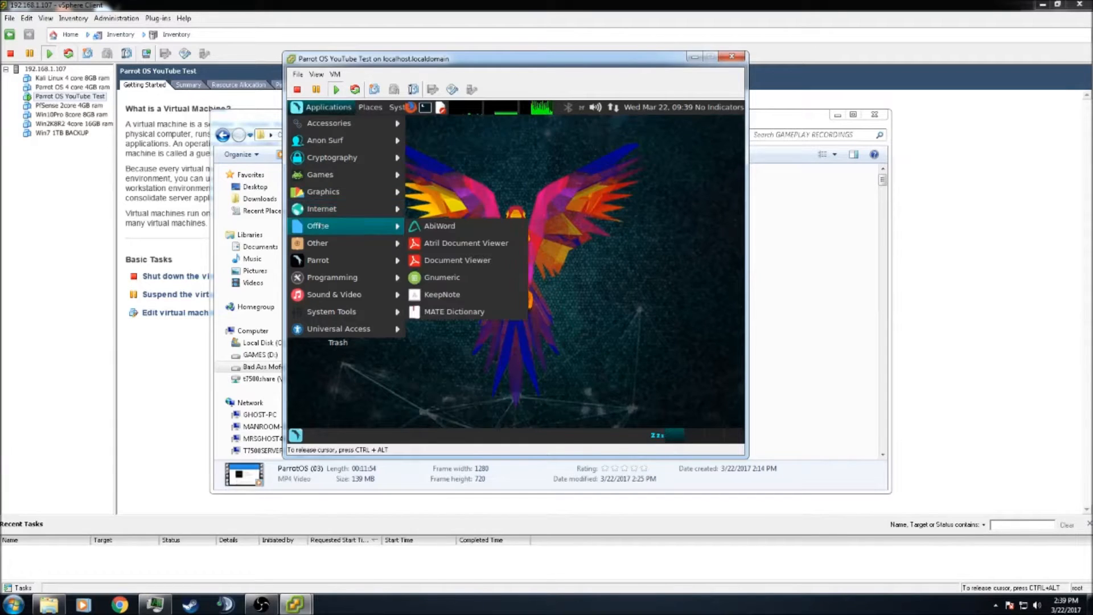
mouse_move(332, 246)
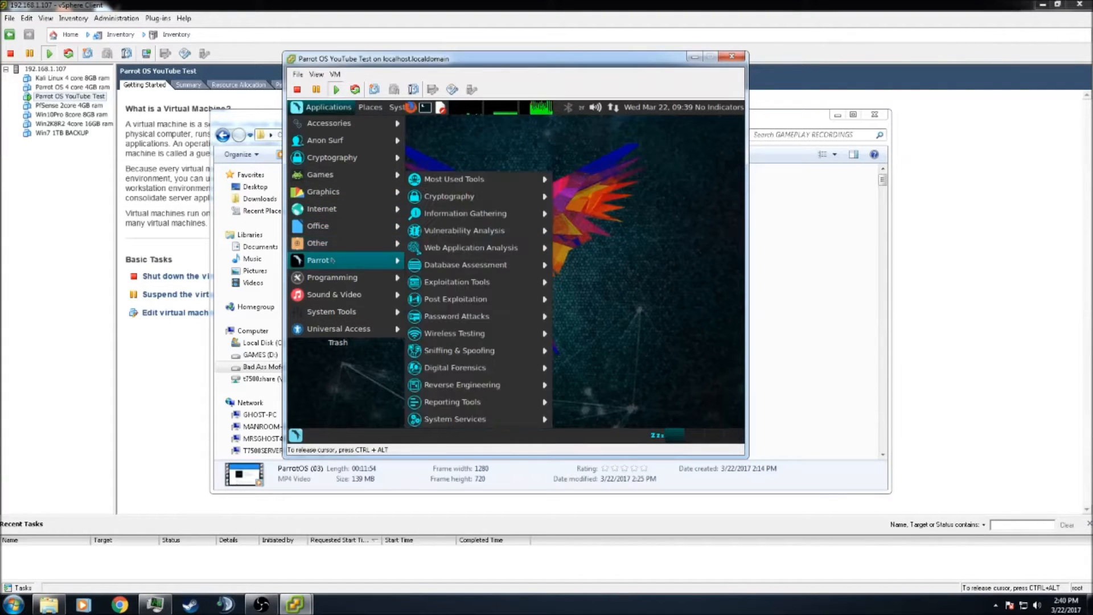
Browse Parrot's Most Used Tools, Exploitation Tools, Digital Forensics and Sound & Video menus, then dismiss them
mouse_move(454, 182)
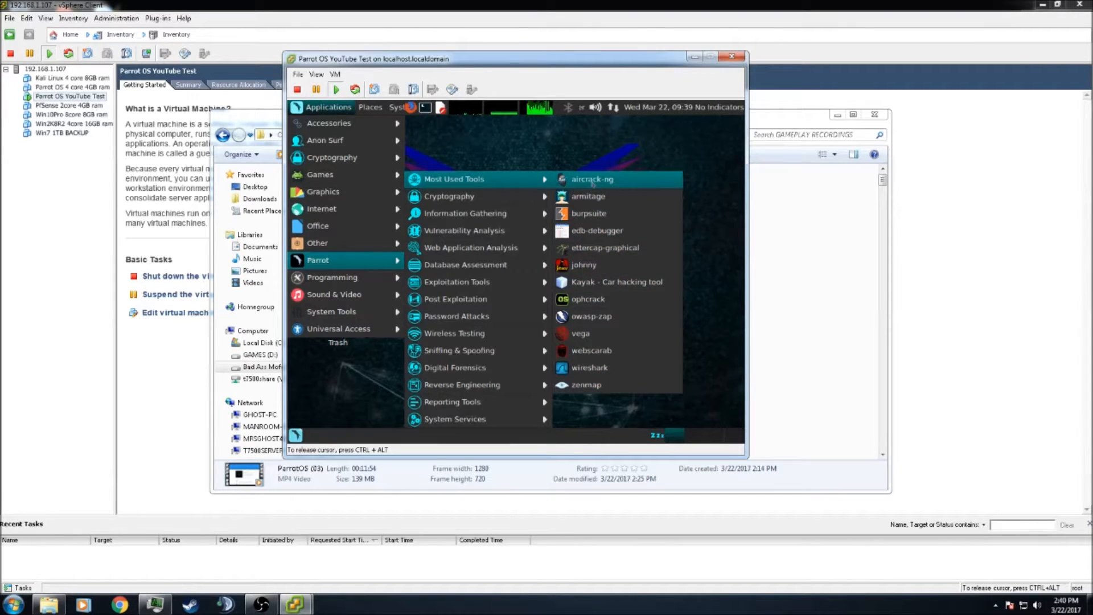
mouse_move(500, 201)
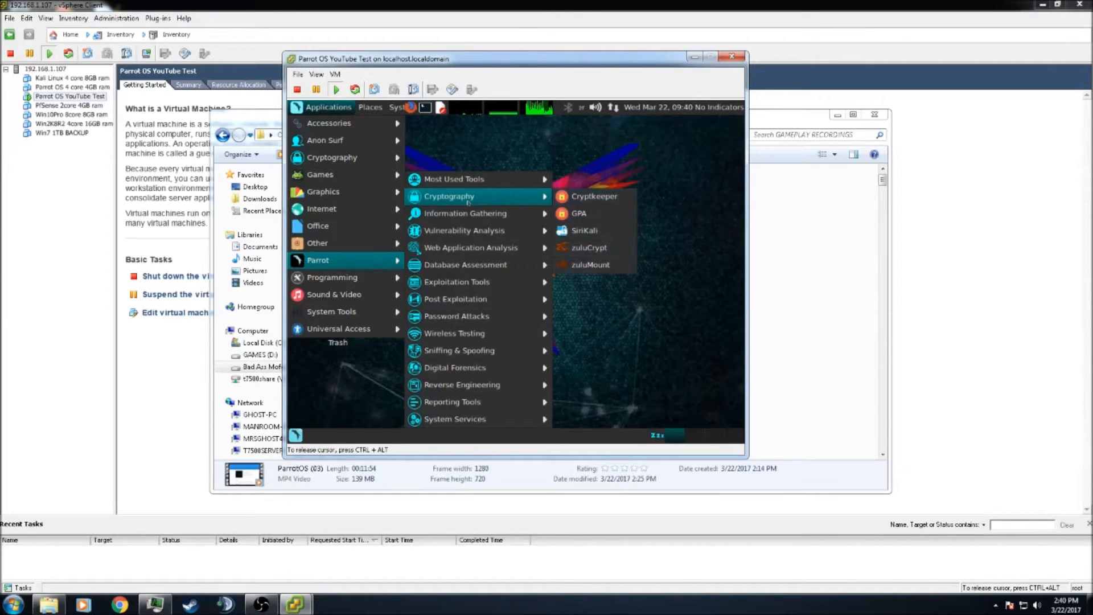
mouse_move(460, 221)
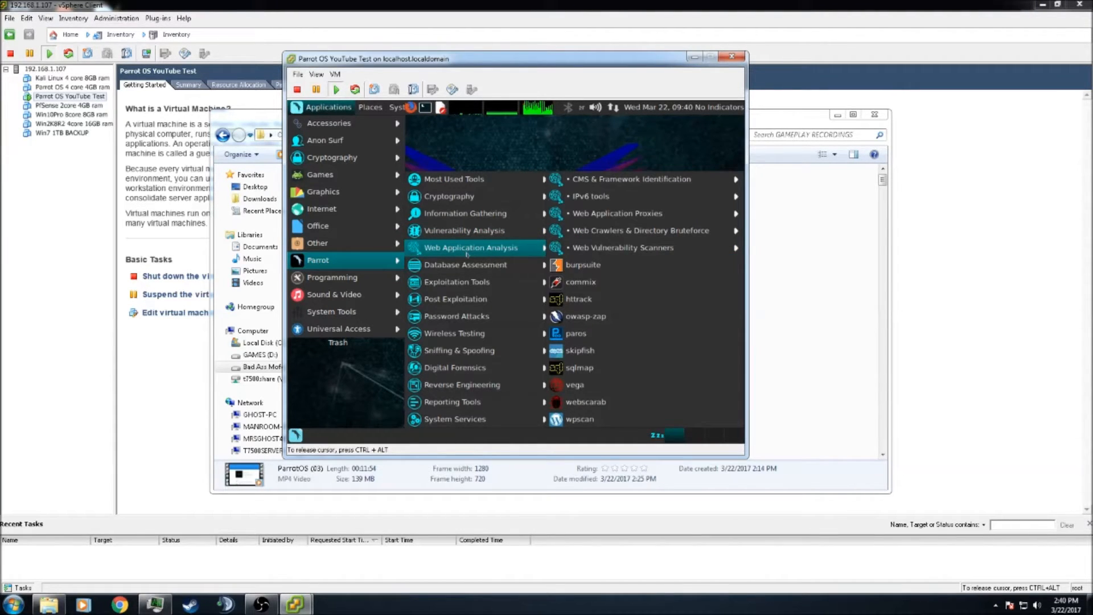
mouse_move(466, 266)
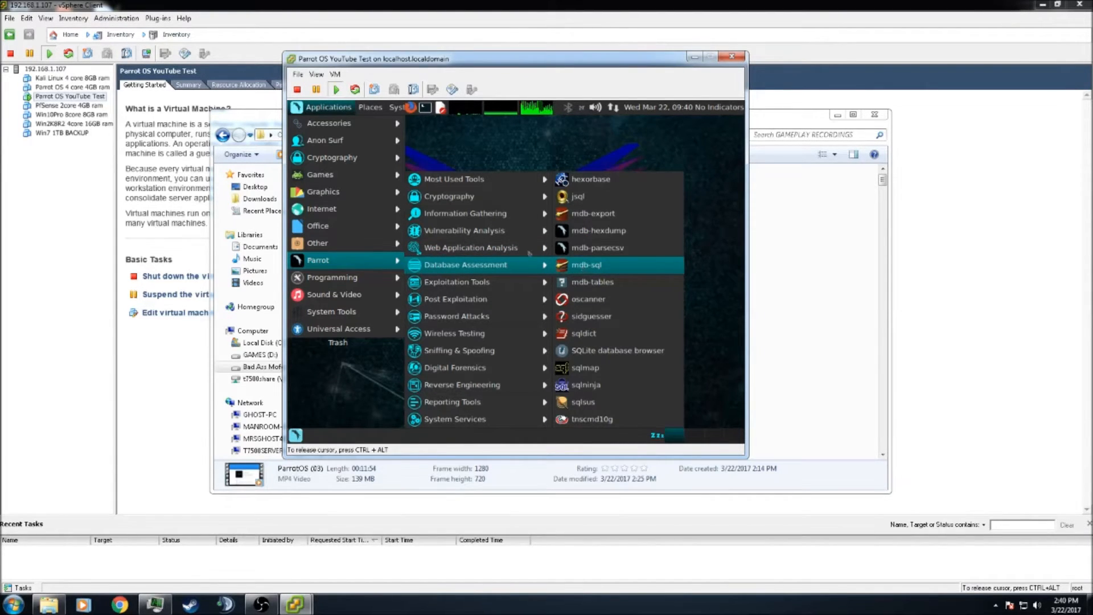
mouse_move(464, 286)
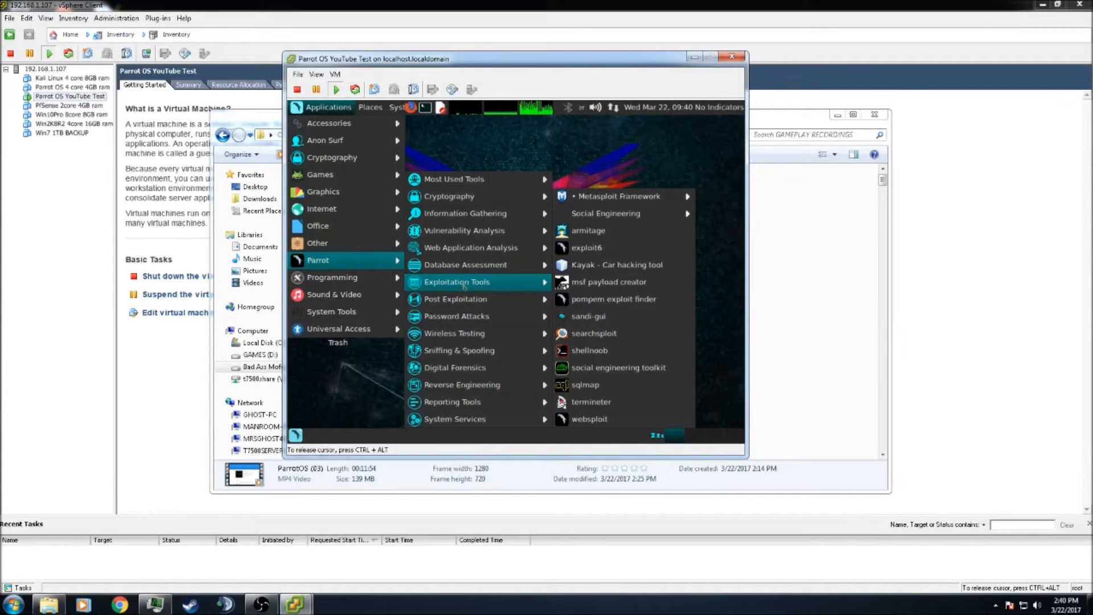
mouse_move(658, 201)
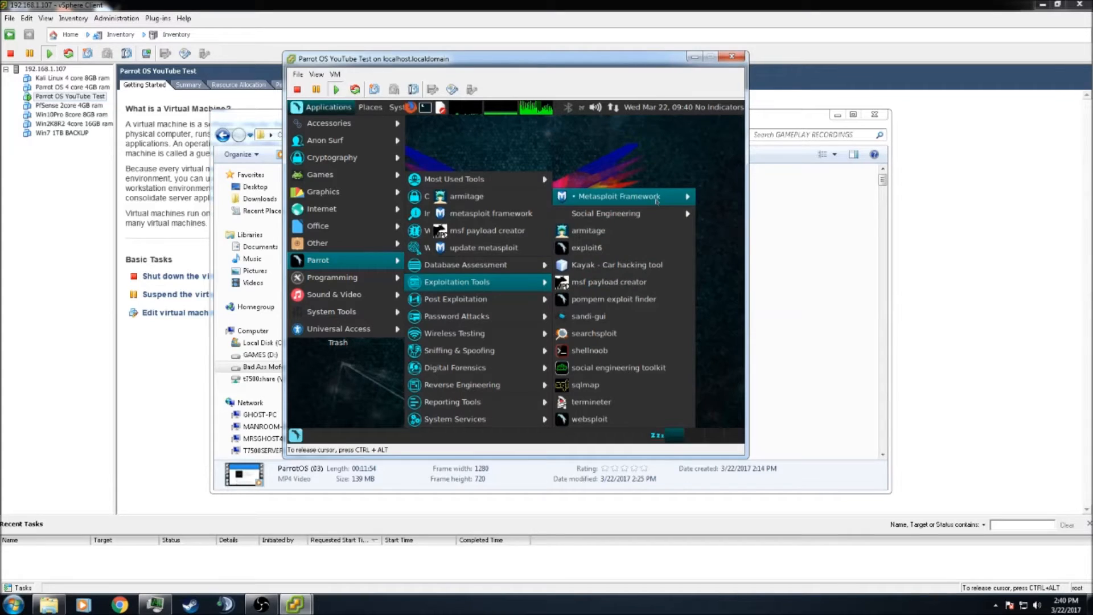
mouse_move(492, 302)
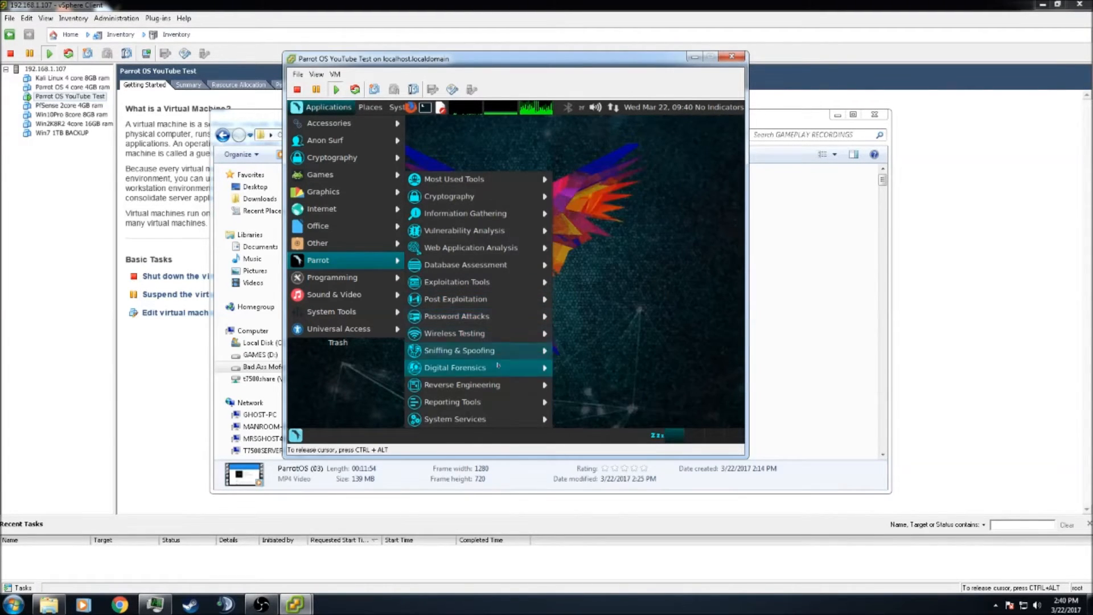
mouse_move(492, 354)
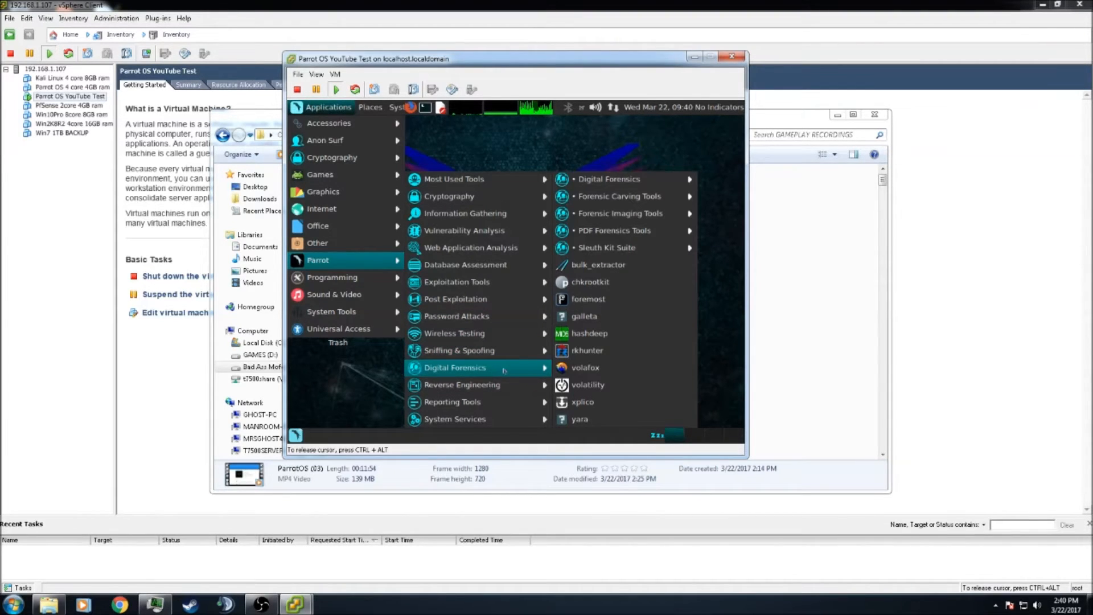
mouse_move(623, 191)
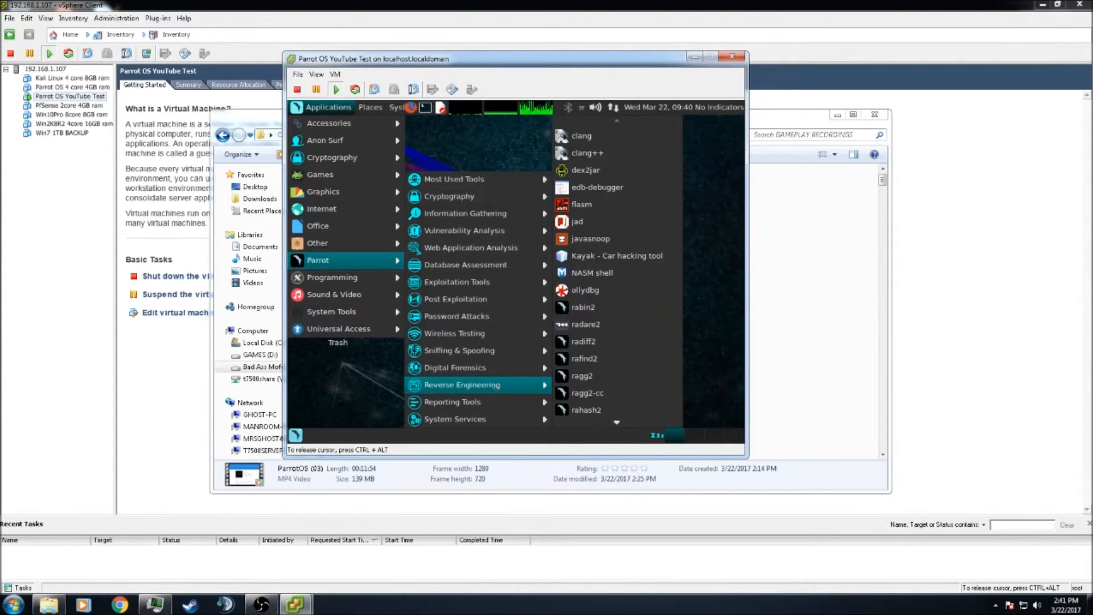
mouse_move(483, 403)
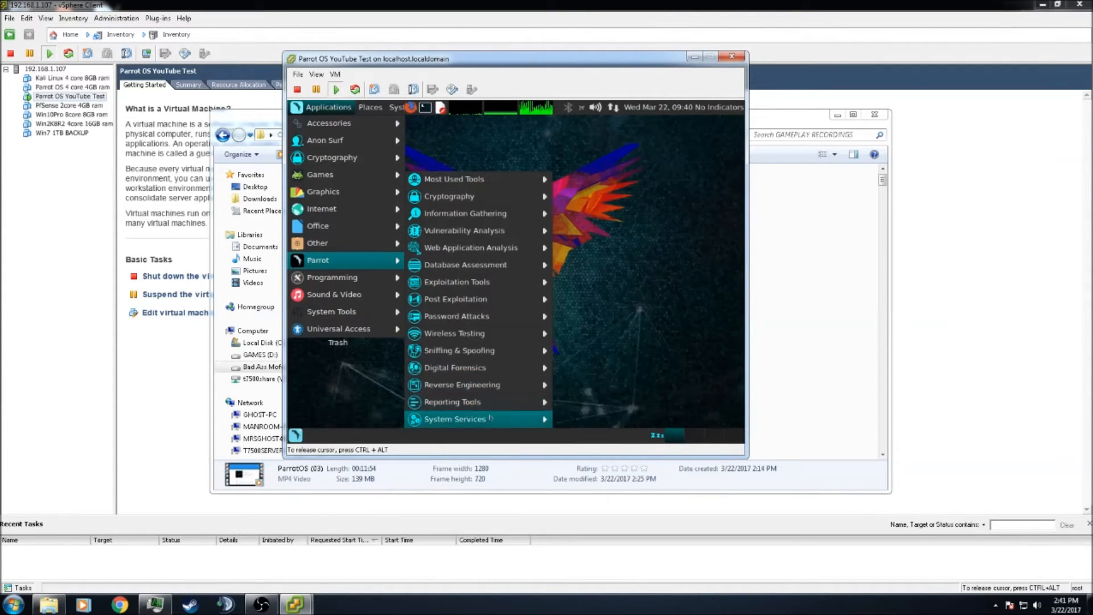
mouse_move(322, 281)
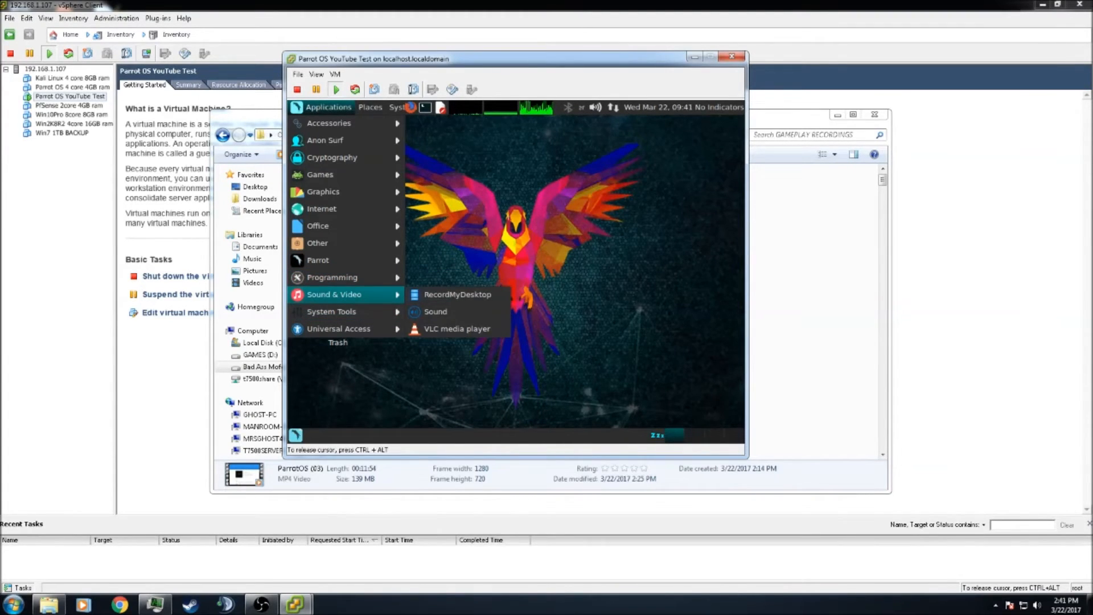
left_click(530, 239)
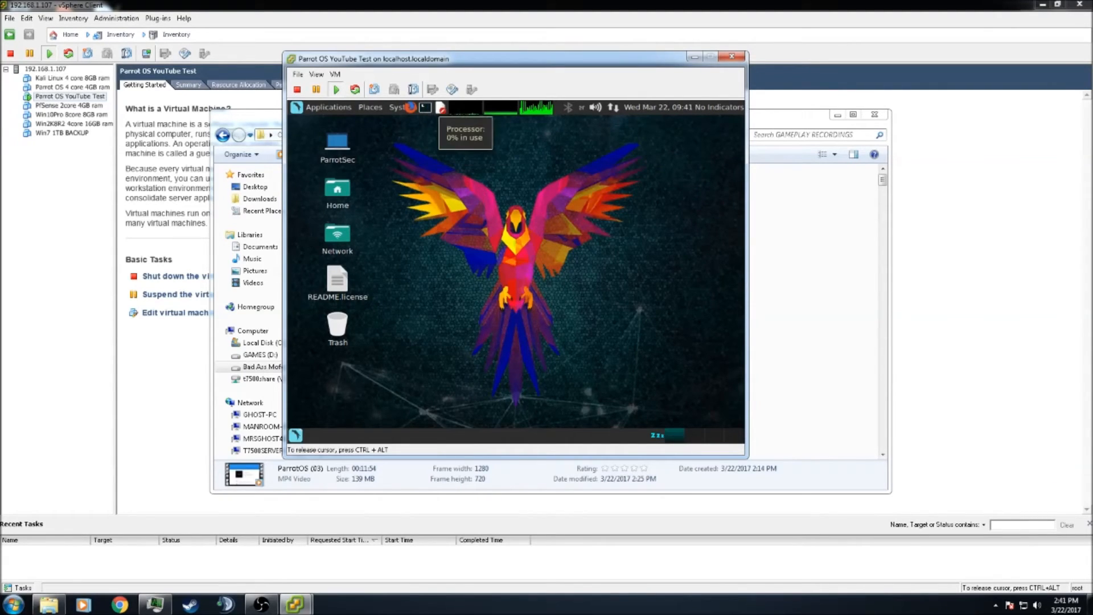
left_click(461, 109)
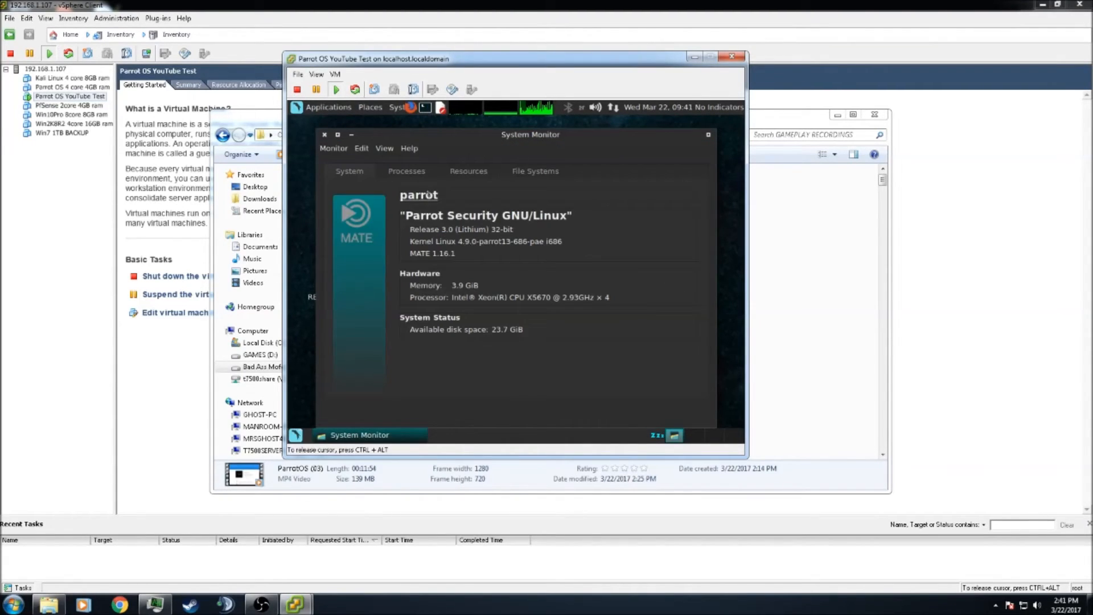
left_click(413, 173)
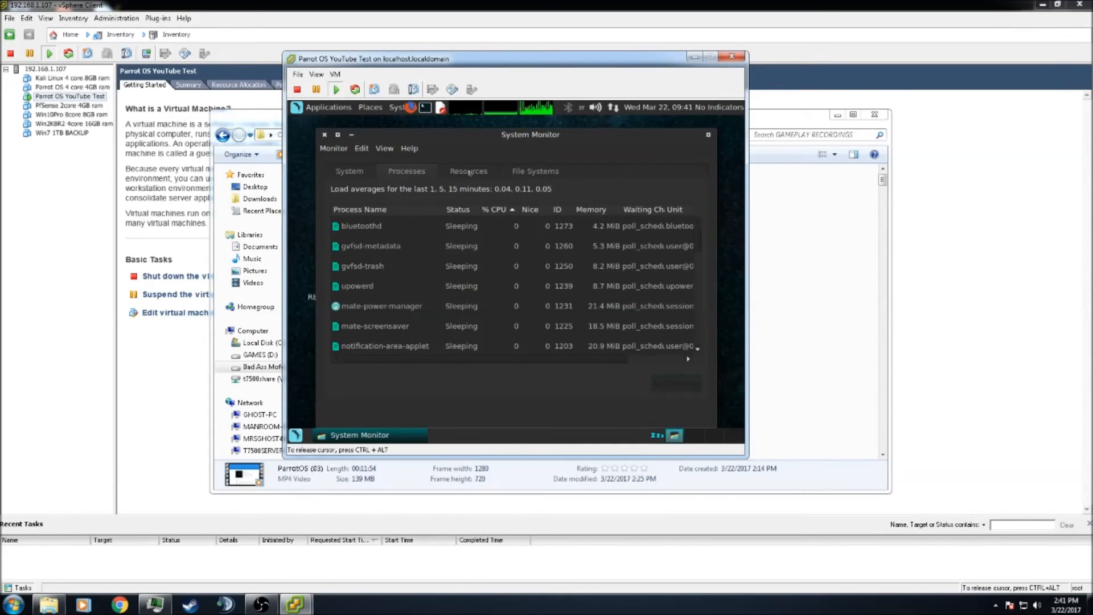
left_click(470, 172)
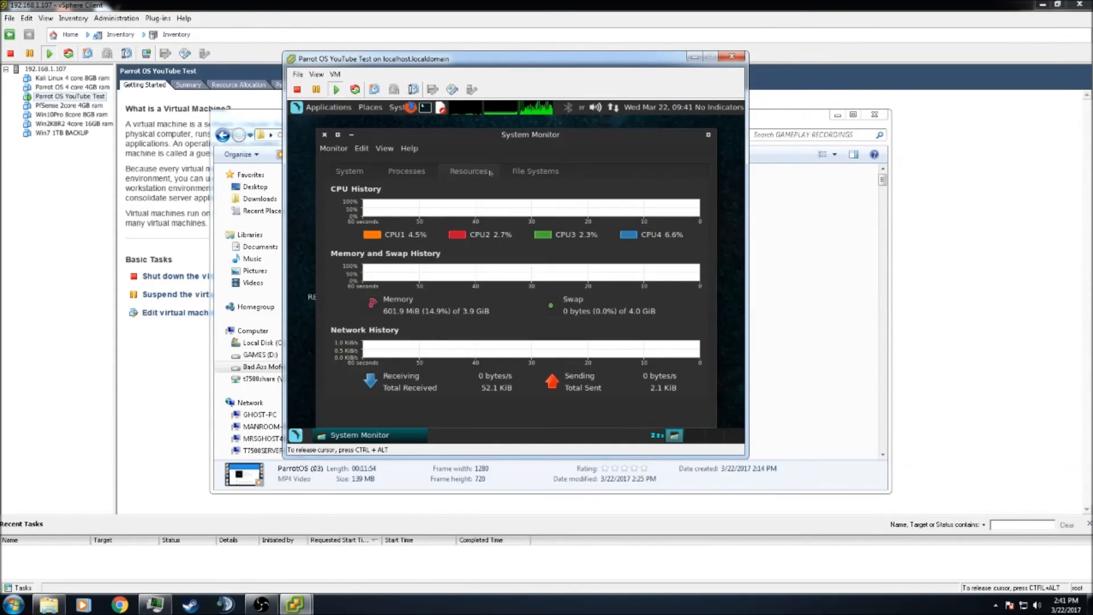
left_click(522, 173)
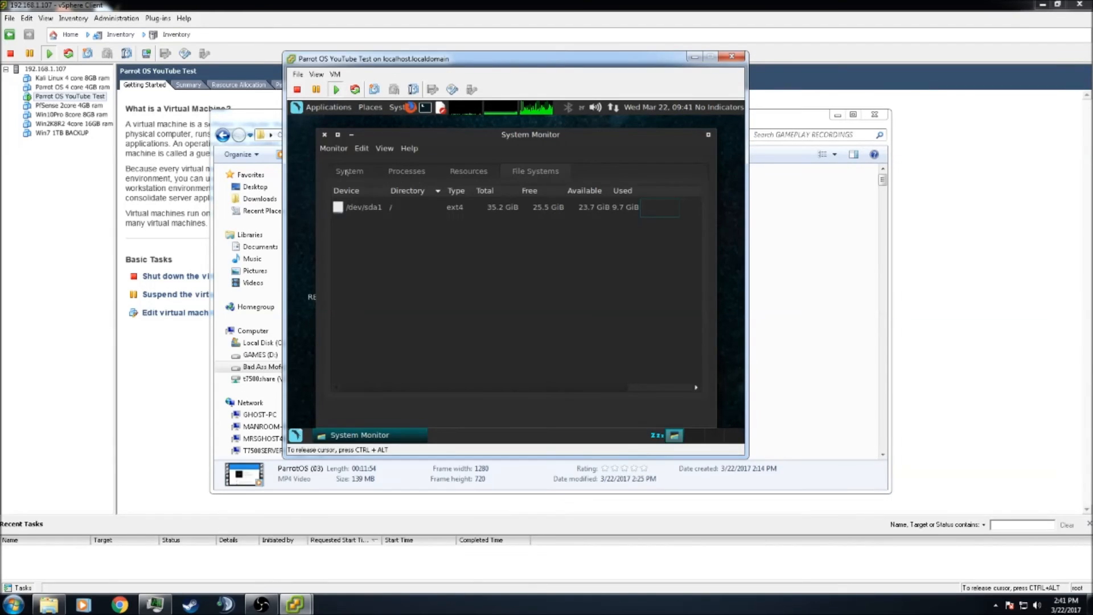
left_click(325, 135)
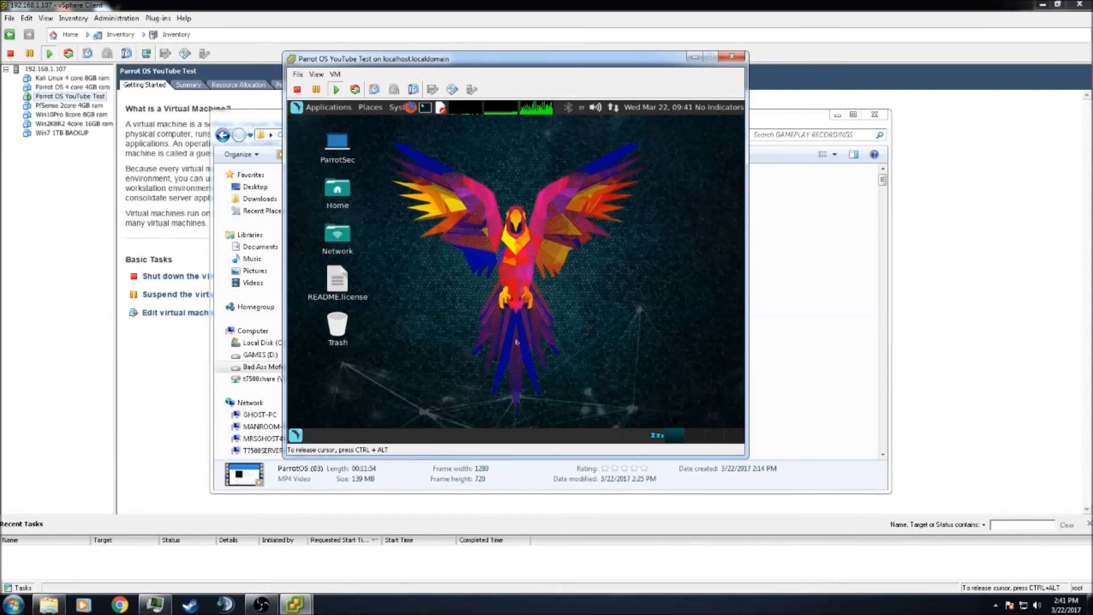